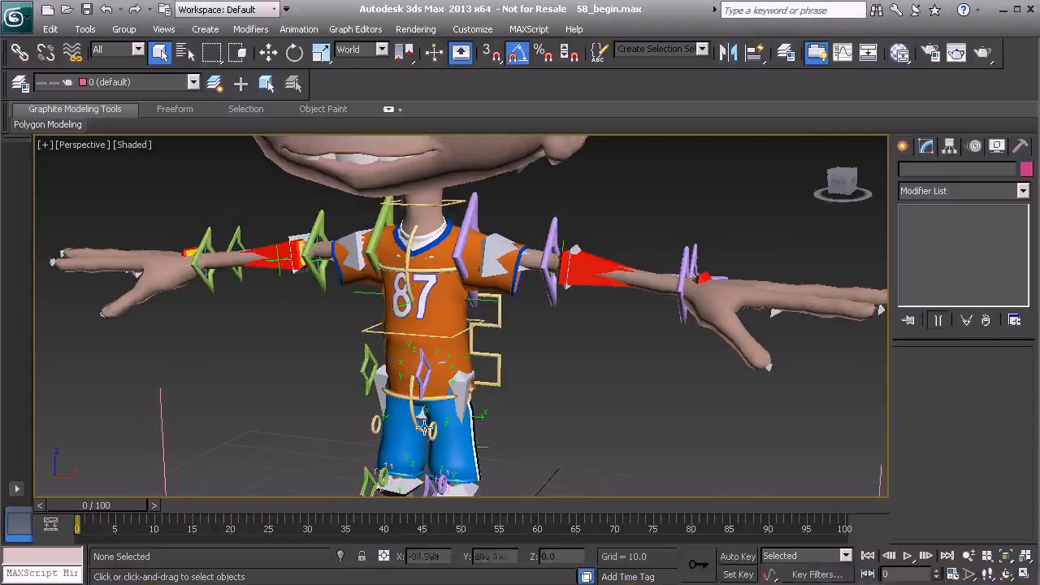
Display the view in wireframe and select the yellow shoulder and forearm FK driver bones of the character's left arm.
{"action": "middle_click_drag", "start_coordinate": [455, 367], "coordinate": [502, 363], "text": "alt"}
{"action": "mouse_move", "coordinate": [523, 305]}
{"action": "middle_mouse_down"}
{"action": "mouse_move", "coordinate": [467, 334]}
{"action": "mouse_move", "coordinate": [398, 321]}
{"action": "mouse_move", "coordinate": [387, 293]}
{"action": "middle_mouse_up"}
{"action": "key", "text": "F3"}
{"action": "scroll", "coordinate": [433, 278], "scroll_direction": "up", "scroll_amount": 3}
{"action": "left_click", "coordinate": [386, 258]}
{"action": "middle_click_drag", "start_coordinate": [479, 279], "coordinate": [419, 302]}
{"action": "scroll", "coordinate": [364, 268], "scroll_direction": "up", "scroll_amount": 2}
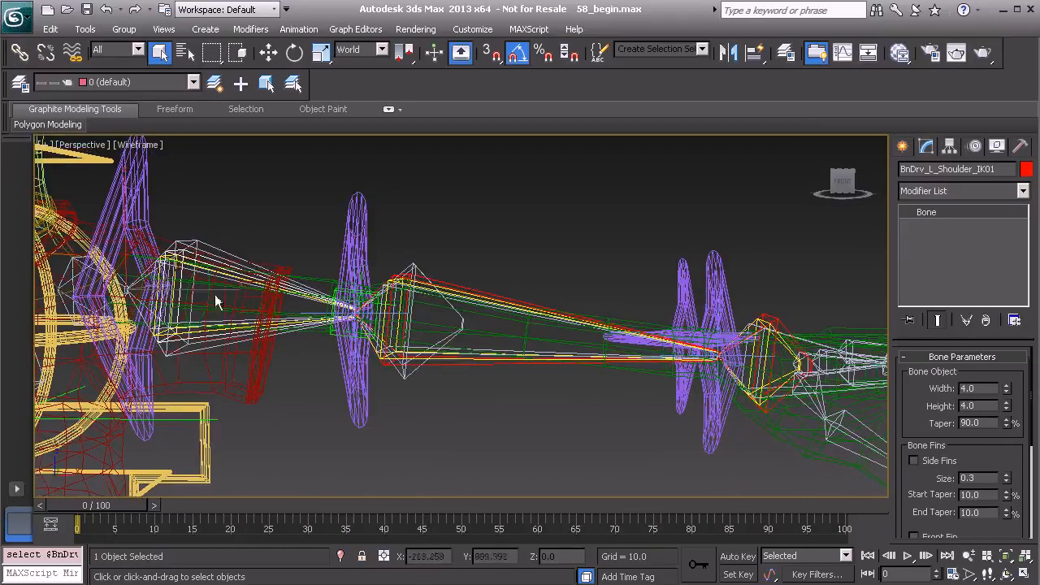
{"action": "left_click", "coordinate": [197, 262]}
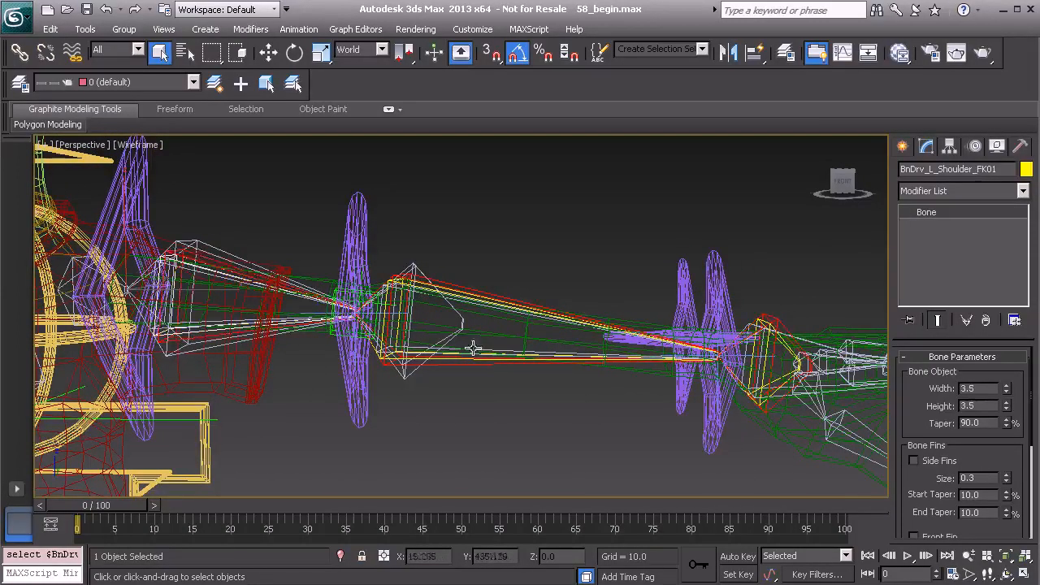
{"action": "scroll", "coordinate": [479, 349], "scroll_direction": "up", "scroll_amount": 2}
{"action": "left_click", "coordinate": [451, 284], "text": "ctrl"}
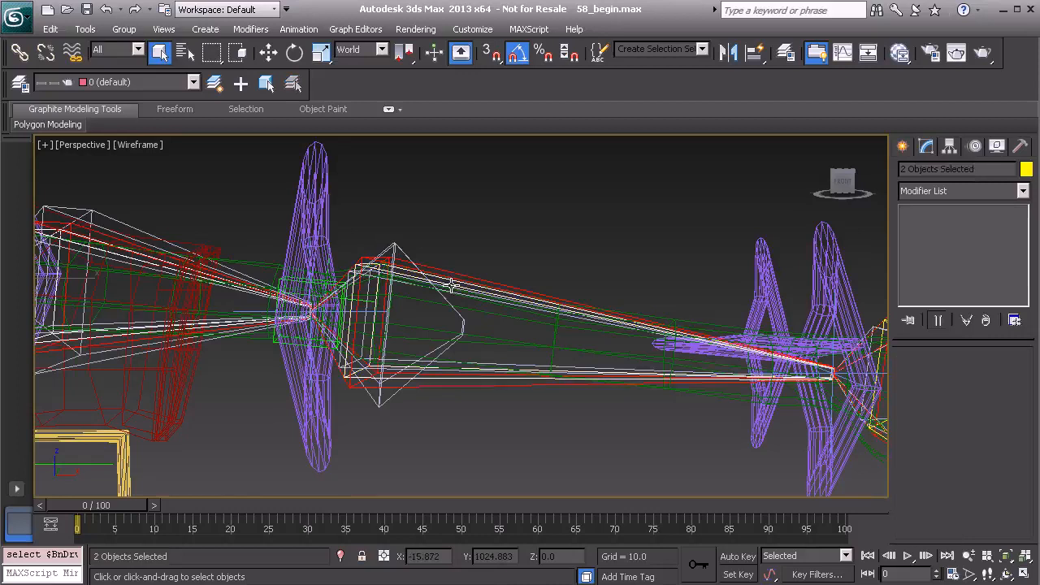
Add the yellow shoulder and forearm FK driver bones of the character's right arm to the selection.
{"action": "middle_click_drag", "start_coordinate": [313, 307], "coordinate": [386, 317]}
{"action": "middle_click_drag", "start_coordinate": [280, 316], "coordinate": [492, 309]}
{"action": "middle_click_drag", "start_coordinate": [218, 319], "coordinate": [398, 321]}
{"action": "middle_click_drag", "start_coordinate": [222, 302], "coordinate": [387, 314]}
{"action": "left_click", "coordinate": [374, 325], "text": "ctrl"}
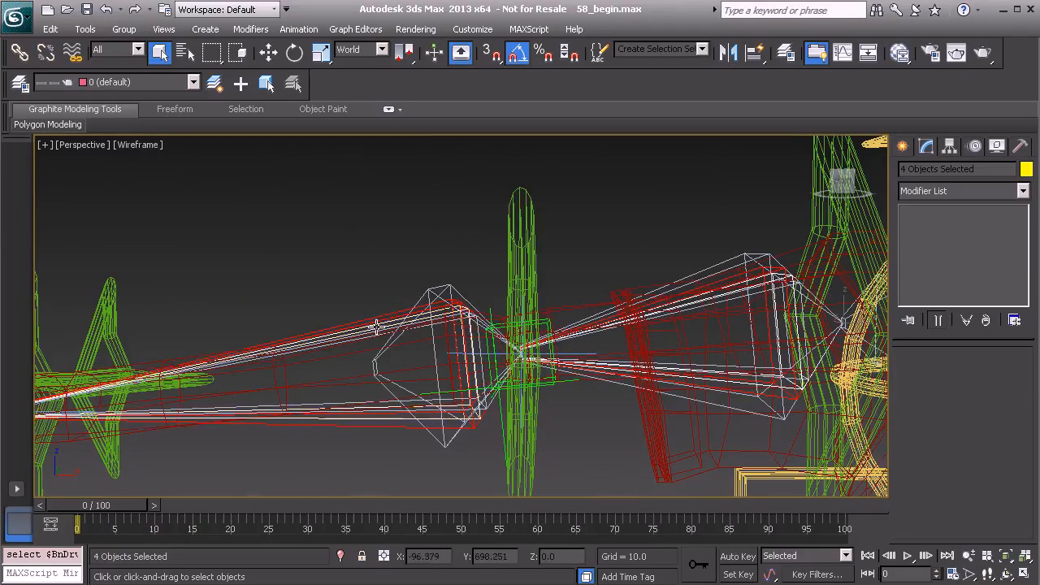
Clone the four selected FK arm bones as copies.
{"action": "scroll", "coordinate": [447, 343], "scroll_direction": "down", "scroll_amount": 8}
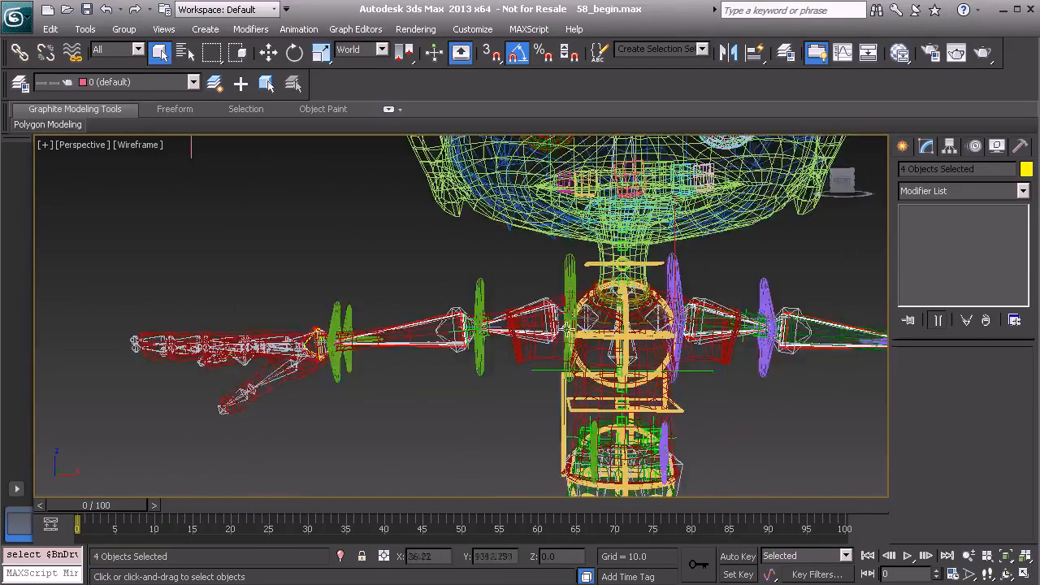
{"action": "middle_click_drag", "start_coordinate": [534, 345], "coordinate": [374, 349]}
{"action": "key", "text": "ctrl+v"}
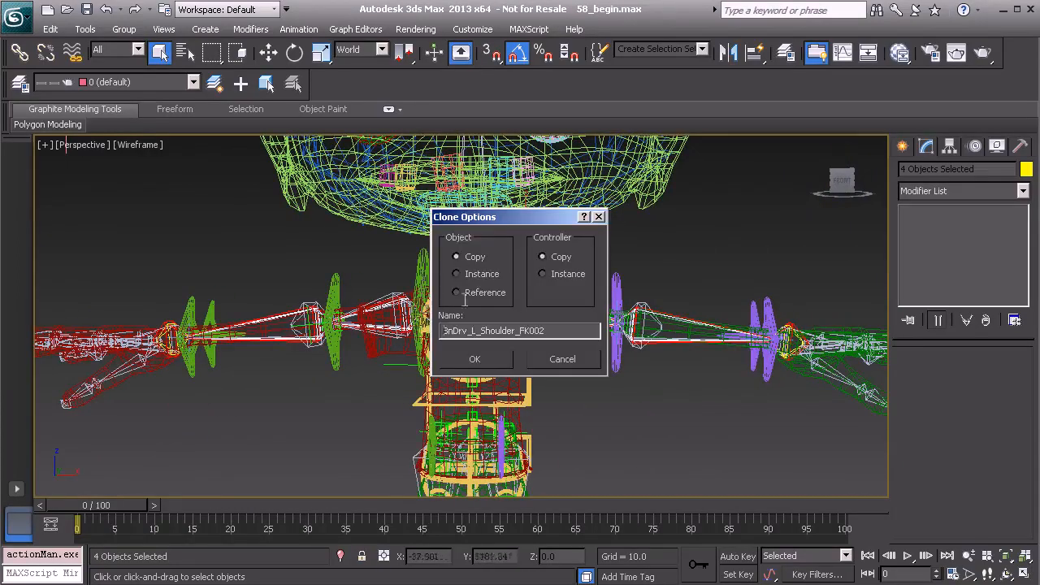
{"action": "left_click", "coordinate": [475, 361]}
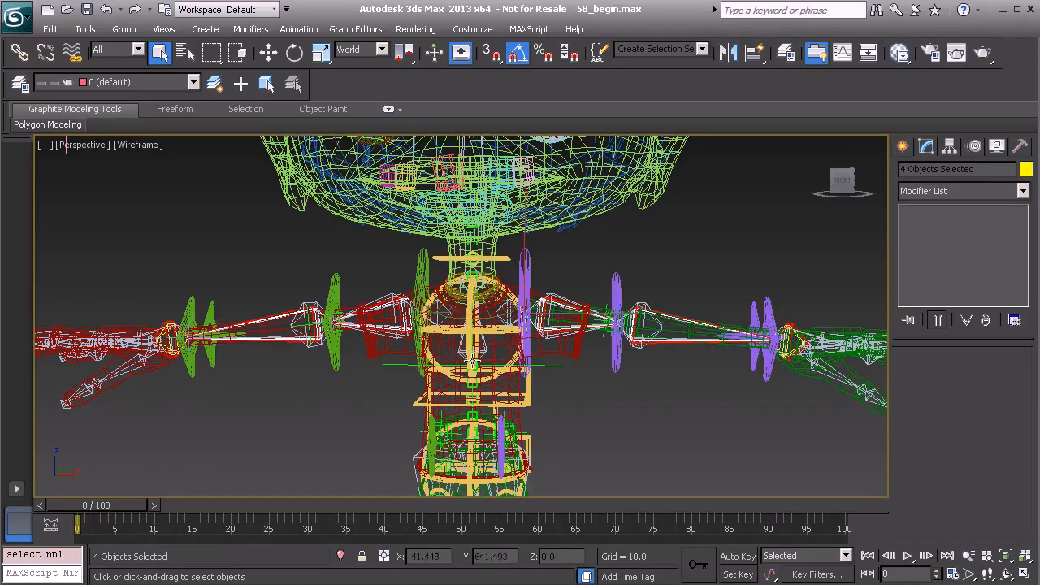
Set the width and height of all cloned bones to 1 with the MAXScript commands $.width = 1 and $.height = 1.
{"action": "left_click", "coordinate": [35, 567]}
{"action": "left_click", "coordinate": [247, 382]}
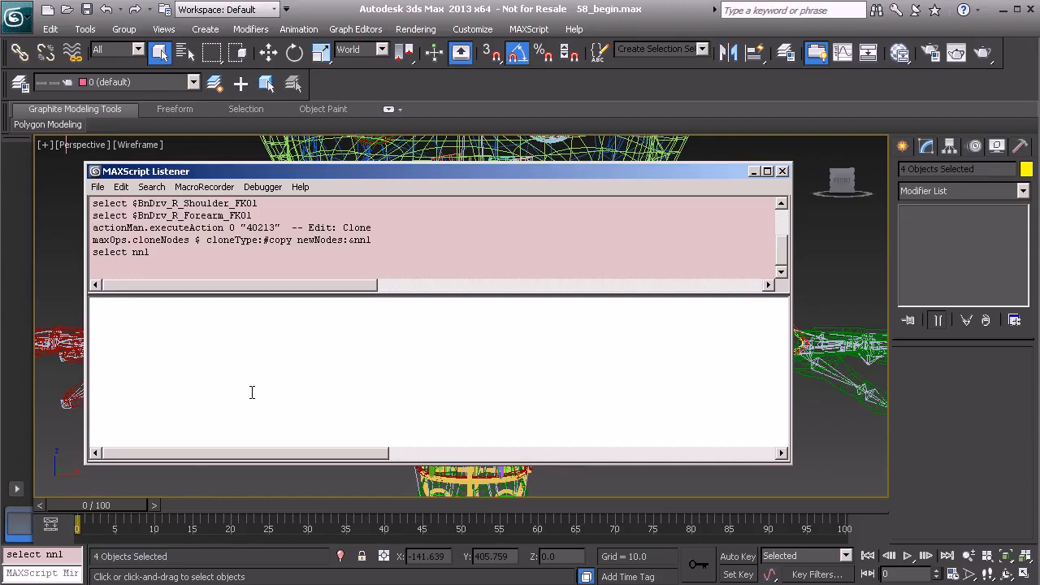
{"action": "type", "text": "$.width = 1"}
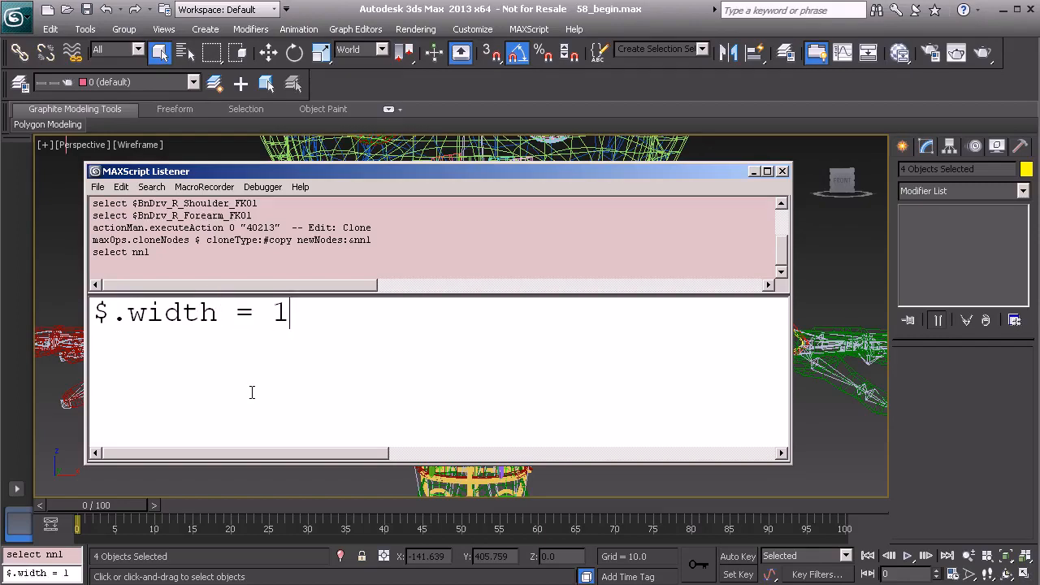
{"action": "key", "text": "Return"}
{"action": "type", "text": "$.height = "}
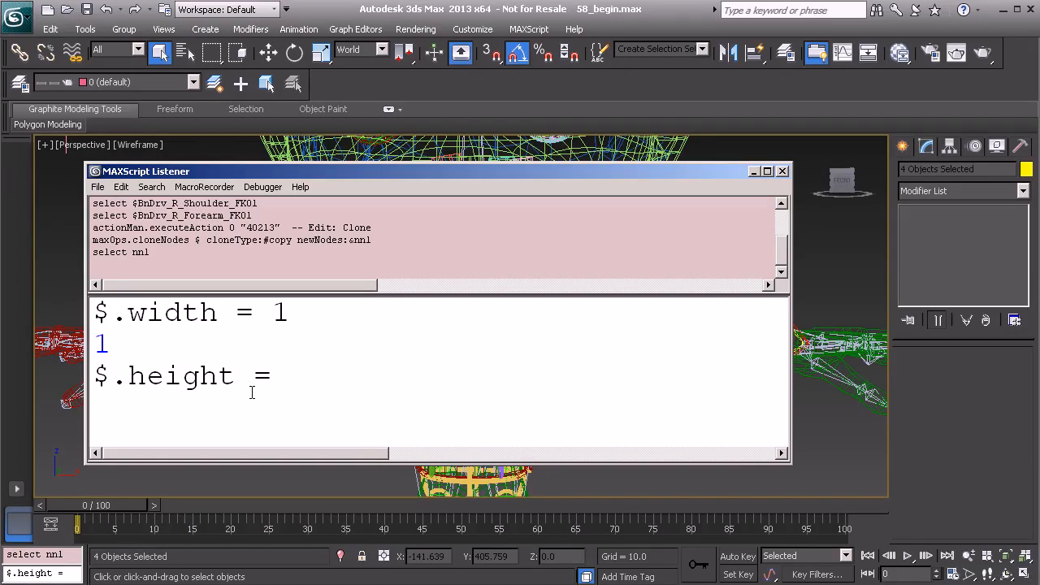
{"action": "type", "text": "1"}
{"action": "key", "text": "Return"}
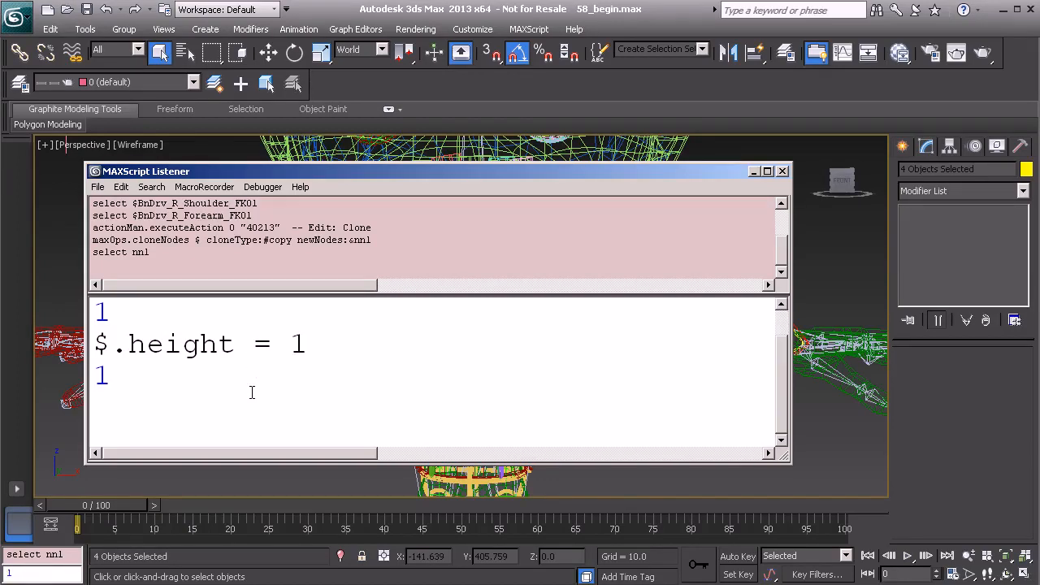
{"action": "left_click", "coordinate": [782, 171]}
Rename the thin cloned bone of the left shoulder by inserting _Anim after BnDrv in its name.
{"action": "scroll", "coordinate": [537, 308], "scroll_direction": "up", "scroll_amount": 3}
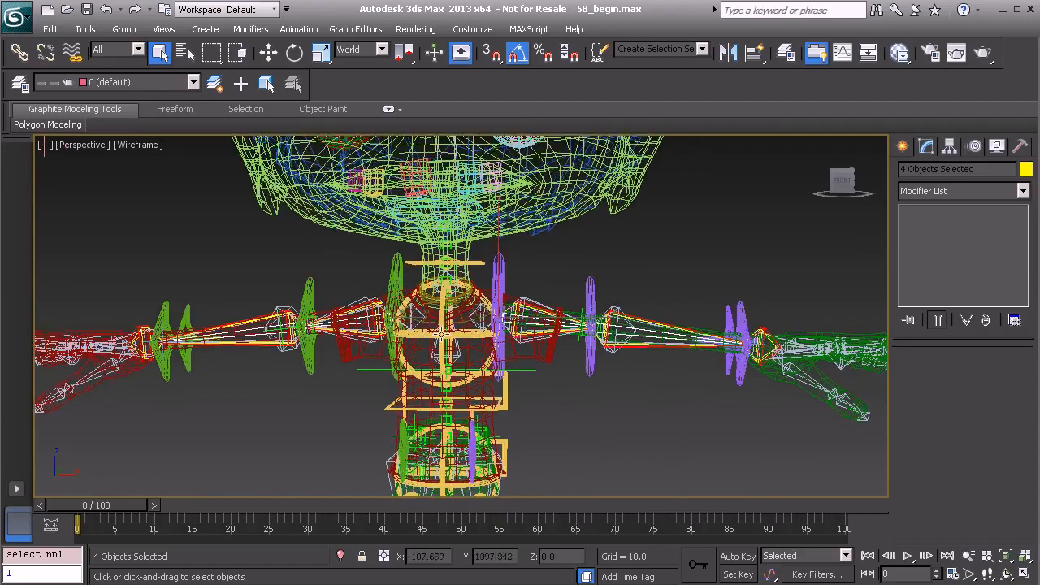
{"action": "scroll", "coordinate": [528, 315], "scroll_direction": "up", "scroll_amount": 1}
{"action": "middle_click_drag", "start_coordinate": [577, 308], "coordinate": [396, 307]}
{"action": "scroll", "coordinate": [395, 307], "scroll_direction": "up", "scroll_amount": 3}
{"action": "left_click", "coordinate": [300, 308]}
{"action": "middle_click_drag", "start_coordinate": [300, 308], "coordinate": [421, 317]}
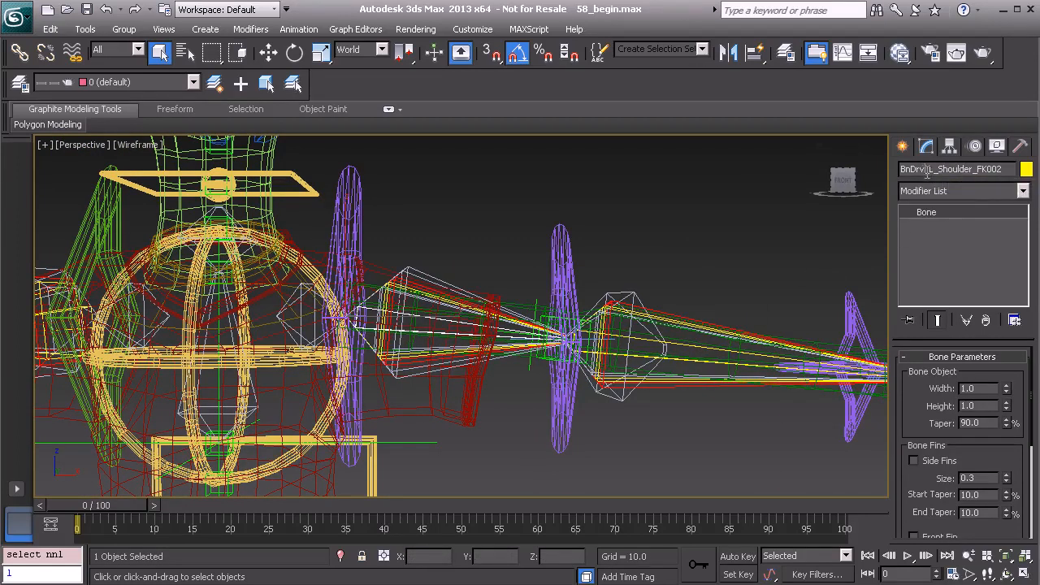
{"action": "type", "text": "_Anim"}
{"action": "left_click_drag", "start_coordinate": [965, 169], "coordinate": [1012, 169]}
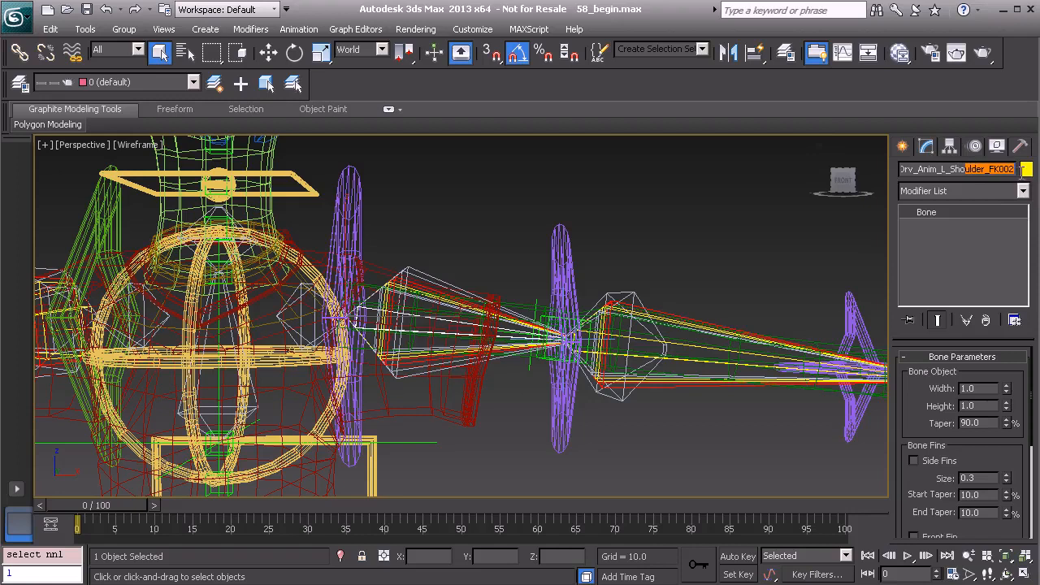
{"action": "left_click", "coordinate": [1007, 170]}
{"action": "middle_click_drag", "start_coordinate": [508, 258], "coordinate": [494, 257]}
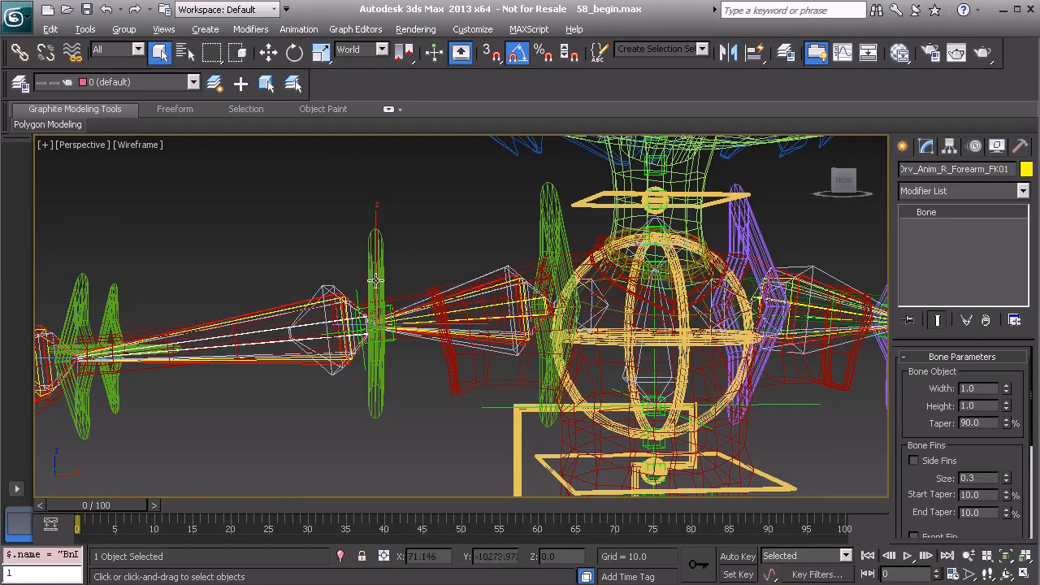
Link the cloned right forearm bone to BnDrv_R_Shoulder_FK01 and check the link by selecting its parent.
{"action": "middle_click_drag", "start_coordinate": [334, 309], "coordinate": [382, 294]}
{"action": "scroll", "coordinate": [371, 319], "scroll_direction": "up", "scroll_amount": 2}
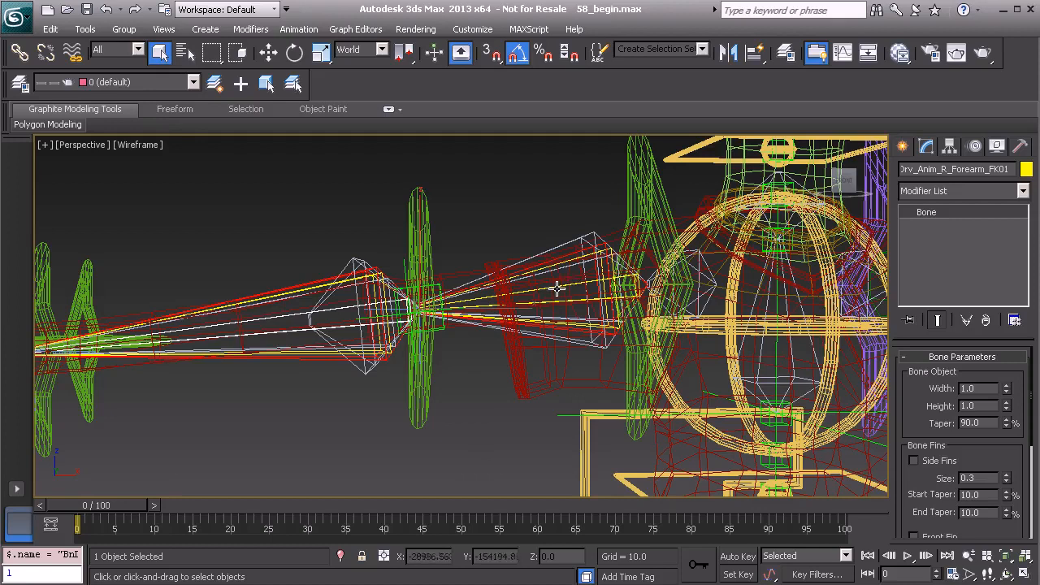
{"action": "left_click", "coordinate": [20, 52]}
{"action": "middle_click_drag", "start_coordinate": [368, 261], "coordinate": [365, 270]}
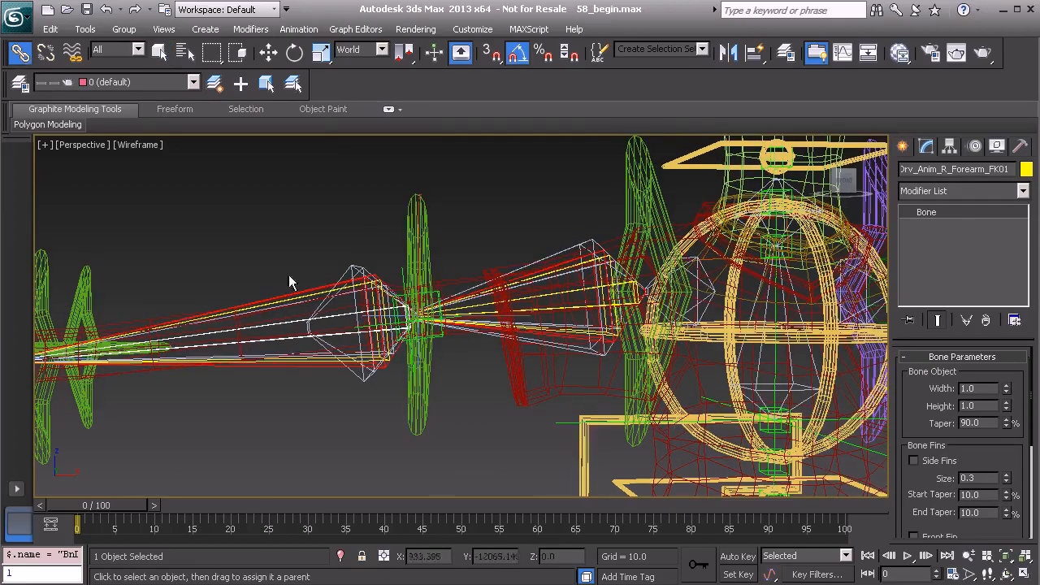
{"action": "scroll", "coordinate": [478, 309], "scroll_direction": "up", "scroll_amount": 5}
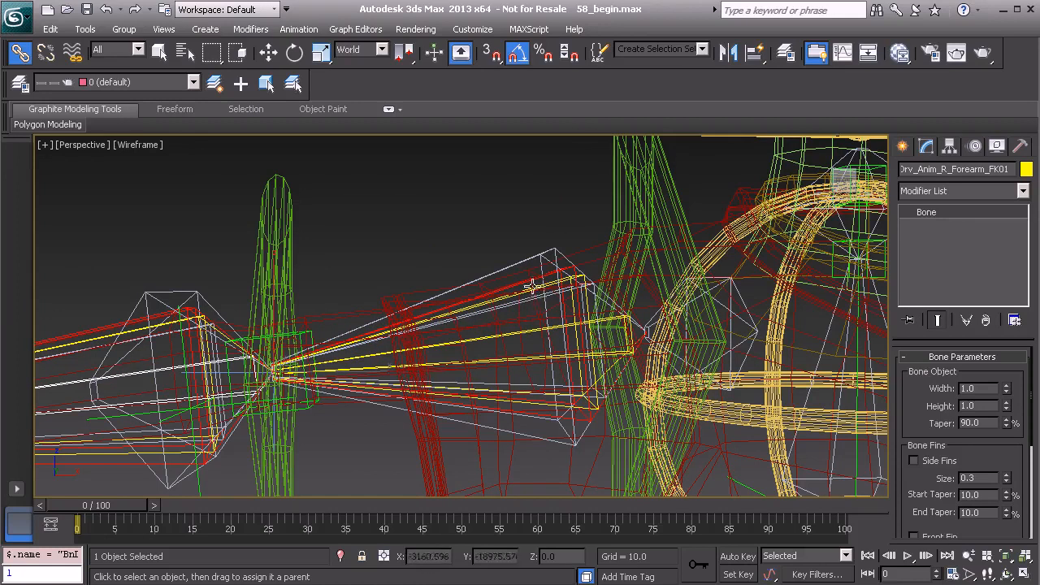
{"action": "middle_click_drag", "start_coordinate": [359, 330], "coordinate": [422, 314]}
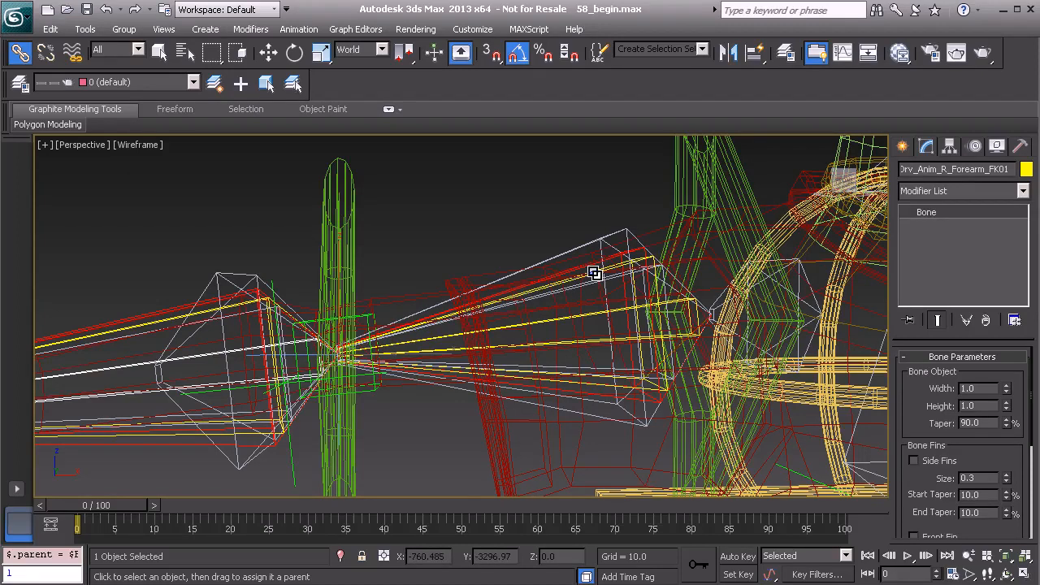
{"action": "middle_click_drag", "start_coordinate": [594, 273], "coordinate": [544, 294]}
{"action": "key", "text": "Page_Up"}
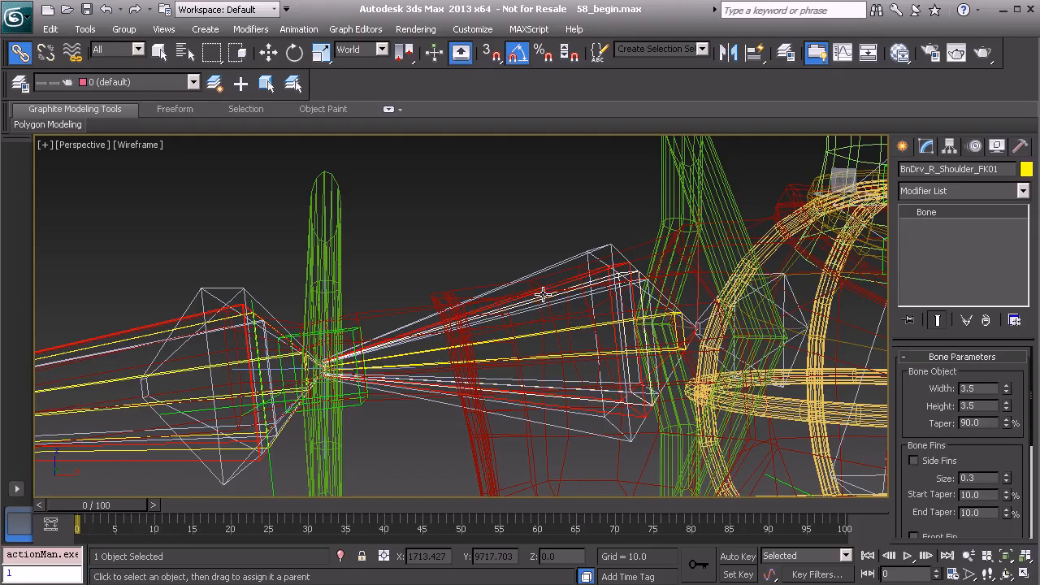
Link BnDrv_Anim_L_Forearm to the BnDrv_L_Shoulder_FK01 bone and check the link by selecting its parent.
{"action": "middle_click_drag", "start_coordinate": [641, 285], "coordinate": [455, 282]}
{"action": "middle_click_drag", "start_coordinate": [588, 283], "coordinate": [447, 277]}
{"action": "mouse_move", "coordinate": [615, 286]}
{"action": "middle_mouse_down"}
{"action": "mouse_move", "coordinate": [495, 276]}
{"action": "mouse_move", "coordinate": [548, 297]}
{"action": "mouse_move", "coordinate": [614, 305]}
{"action": "middle_mouse_up"}
{"action": "middle_click_drag", "start_coordinate": [480, 295], "coordinate": [491, 294]}
{"action": "scroll", "coordinate": [463, 295], "scroll_direction": "up", "scroll_amount": 3}
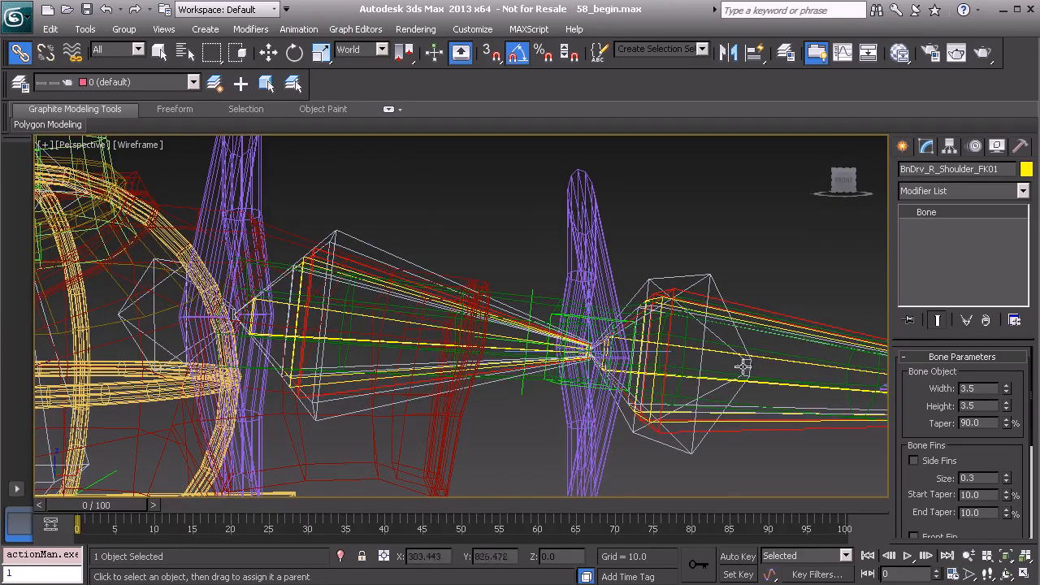
{"action": "left_click", "coordinate": [773, 360]}
{"action": "scroll", "coordinate": [667, 342], "scroll_direction": "down", "scroll_amount": 2}
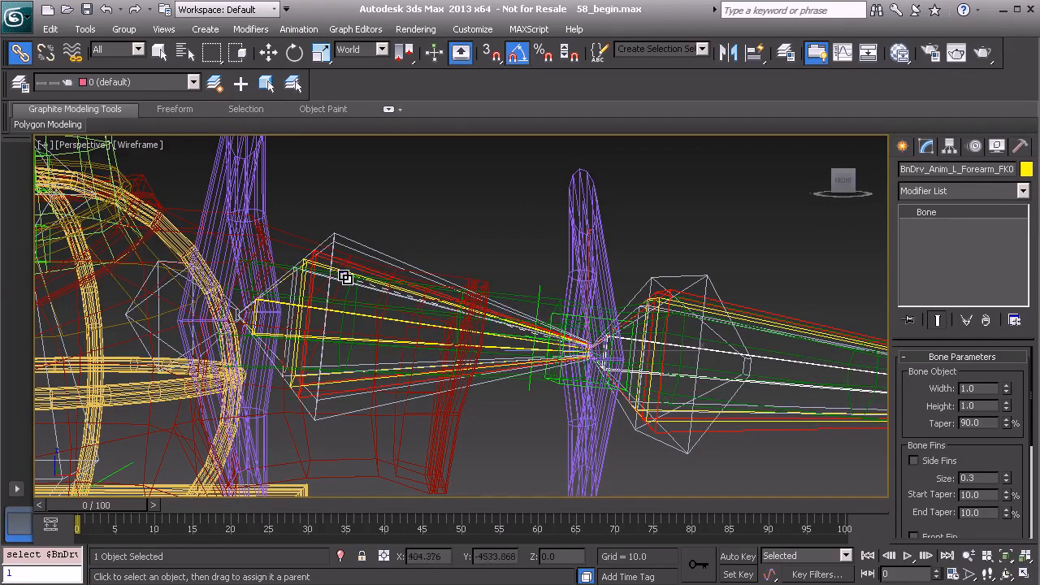
{"action": "left_click_drag", "start_coordinate": [345, 272], "coordinate": [472, 293]}
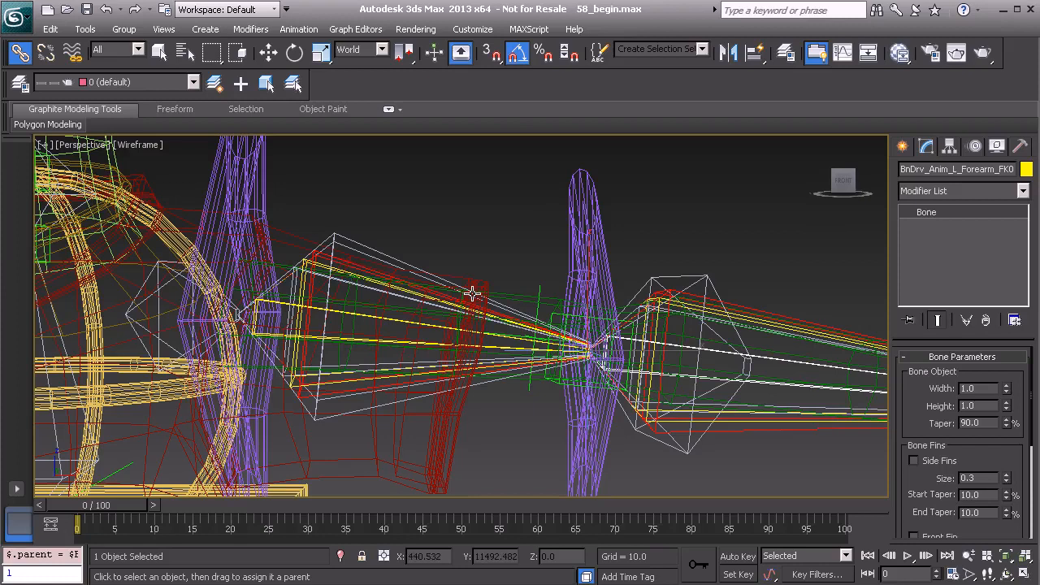
{"action": "key", "text": "Page_Up"}
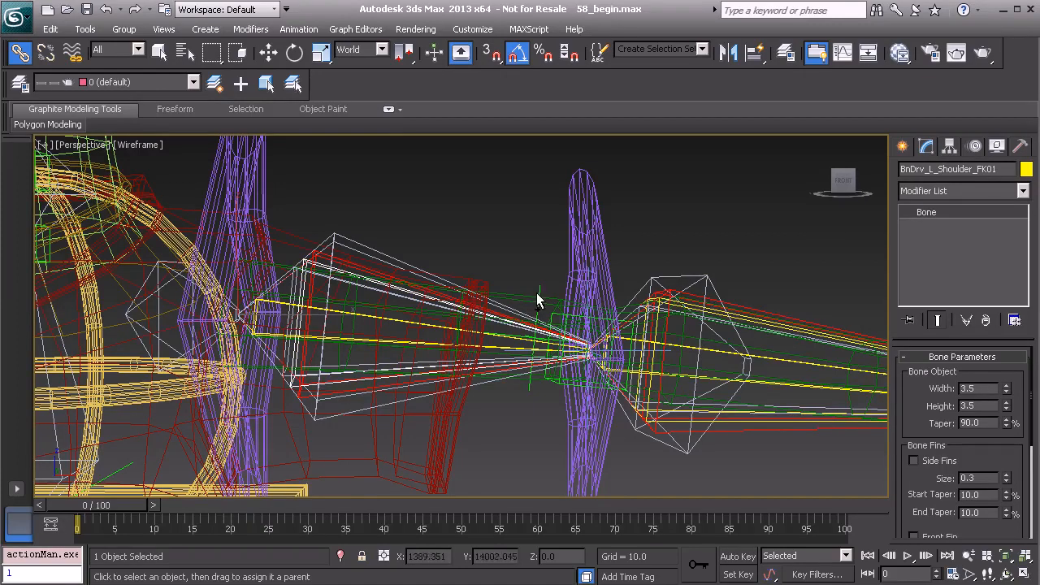
Delete the larger diamond-shaped control at each of the character's wrists.
{"action": "scroll", "coordinate": [541, 296], "scroll_direction": "down", "scroll_amount": 5}
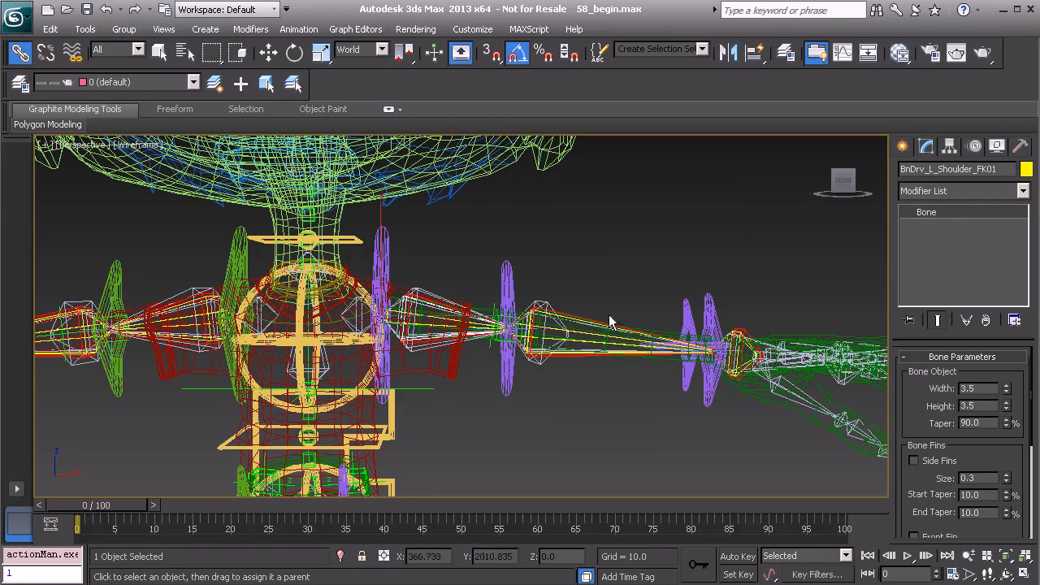
{"action": "scroll", "coordinate": [448, 311], "scroll_direction": "down", "scroll_amount": 6}
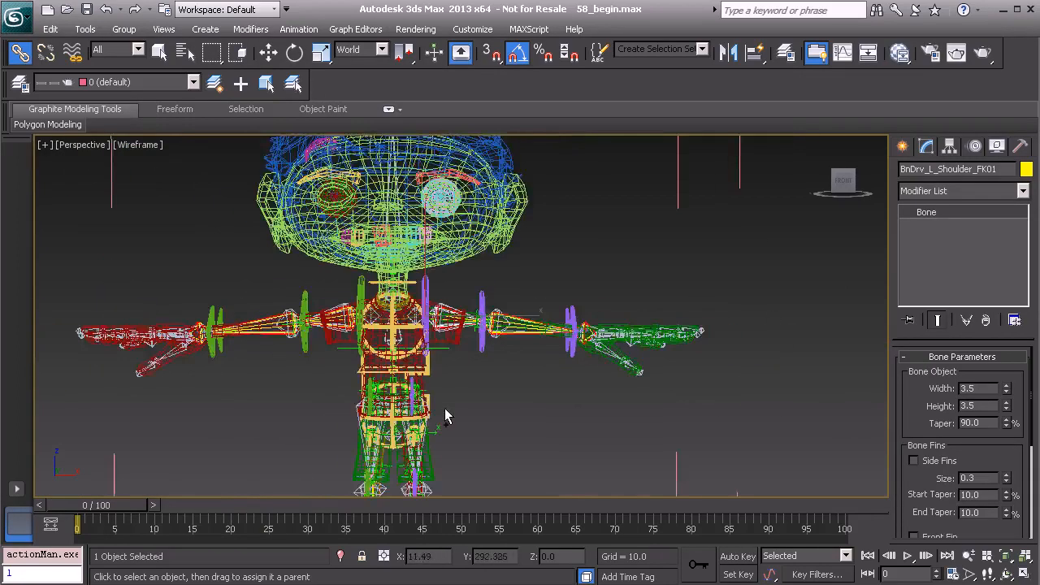
{"action": "middle_click_drag", "start_coordinate": [536, 317], "coordinate": [527, 371]}
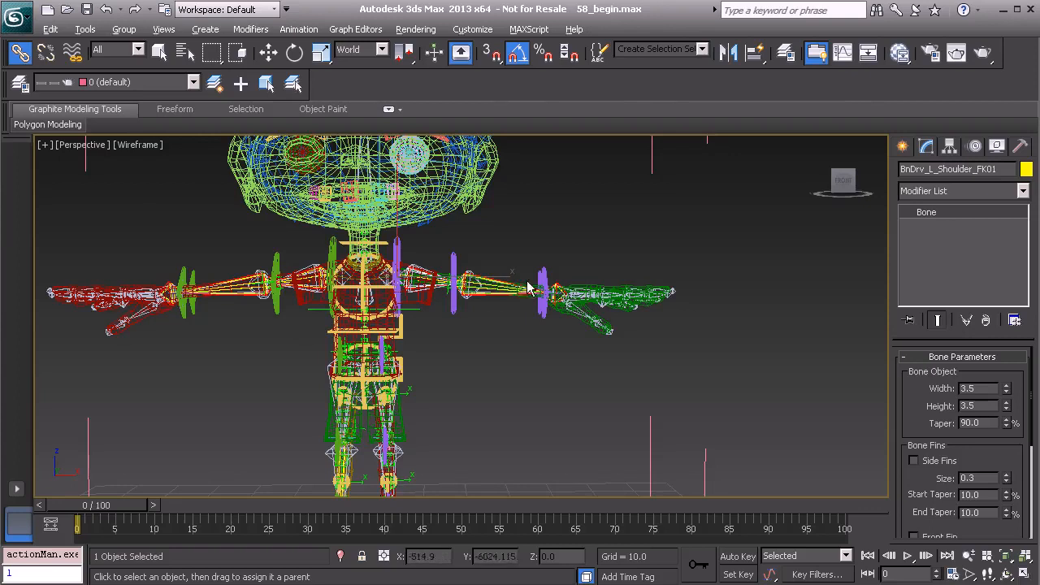
{"action": "middle_click_drag", "start_coordinate": [527, 286], "coordinate": [496, 288], "text": "alt"}
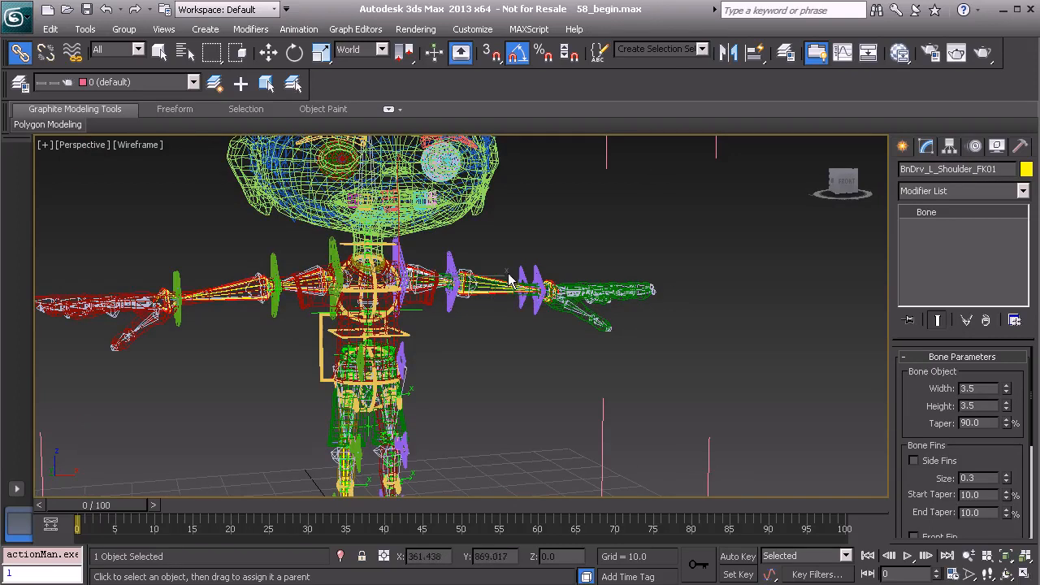
{"action": "left_click", "coordinate": [533, 285]}
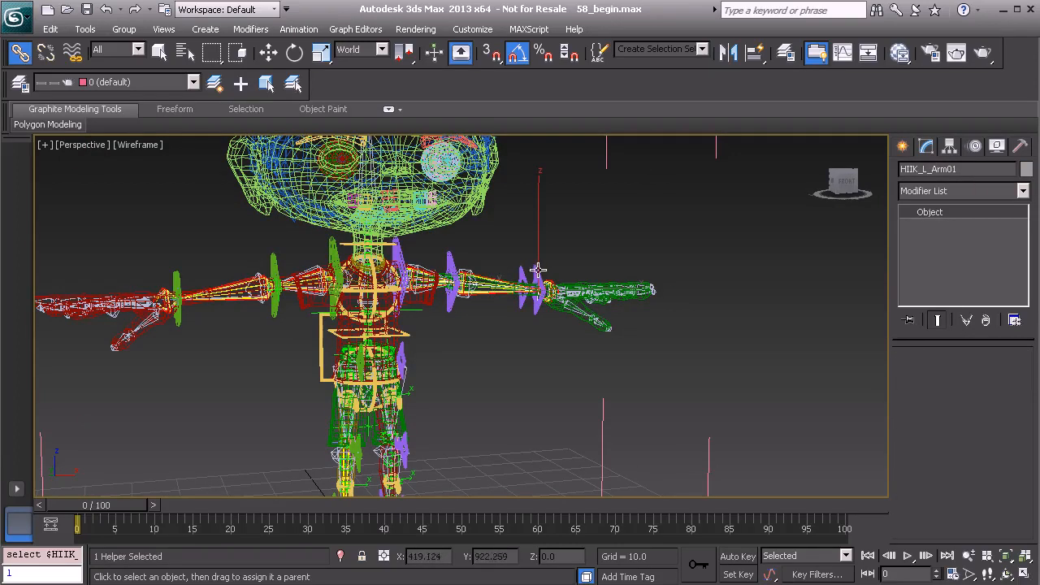
{"action": "left_click", "coordinate": [538, 271]}
{"action": "middle_click_drag", "start_coordinate": [201, 291], "coordinate": [226, 294], "text": "alt"}
{"action": "left_click", "coordinate": [210, 281], "text": "ctrl"}
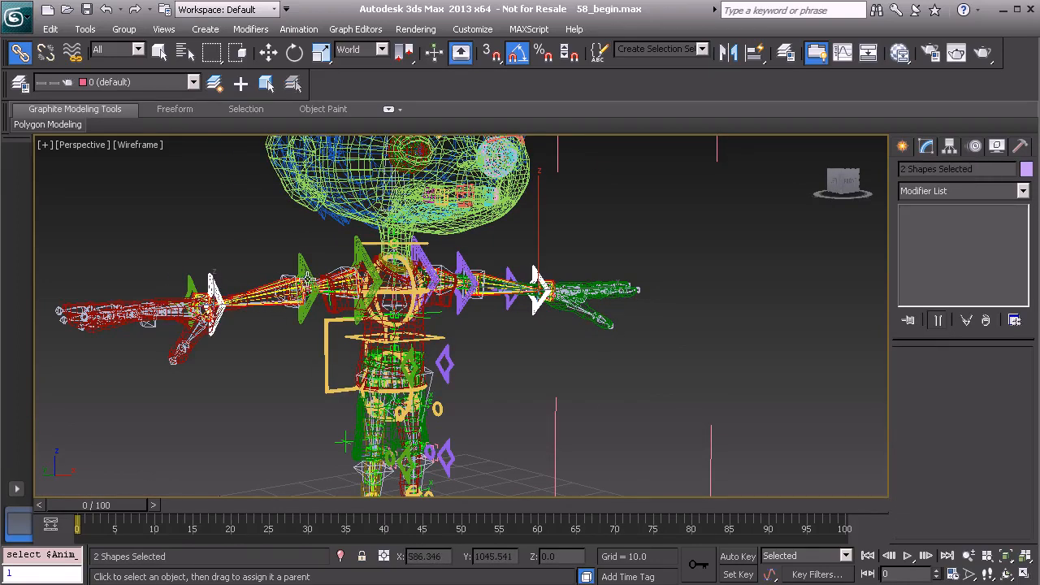
{"action": "key", "text": "Delete"}
Link the Anim_R_Shoulder_FK01 control to the thin cloned right shoulder bone and the right elbow control to the cloned right forearm bone.
{"action": "middle_click_drag", "start_coordinate": [395, 258], "coordinate": [502, 324], "text": "alt"}
{"action": "scroll", "coordinate": [497, 328], "scroll_direction": "up", "scroll_amount": 2}
{"action": "scroll", "coordinate": [408, 293], "scroll_direction": "up", "scroll_amount": 3}
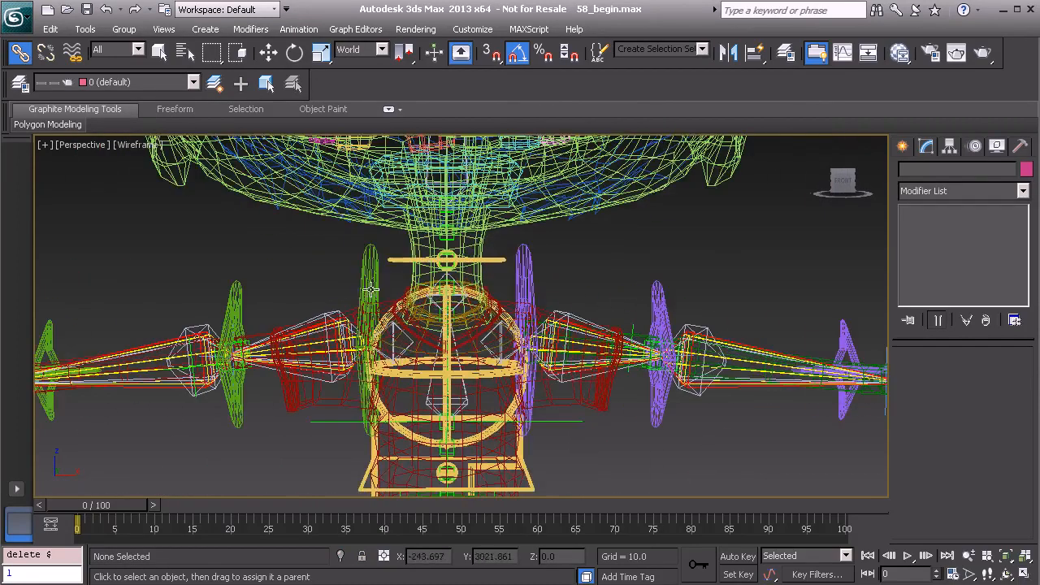
{"action": "left_click", "coordinate": [370, 290]}
{"action": "middle_click_drag", "start_coordinate": [329, 402], "coordinate": [315, 264]}
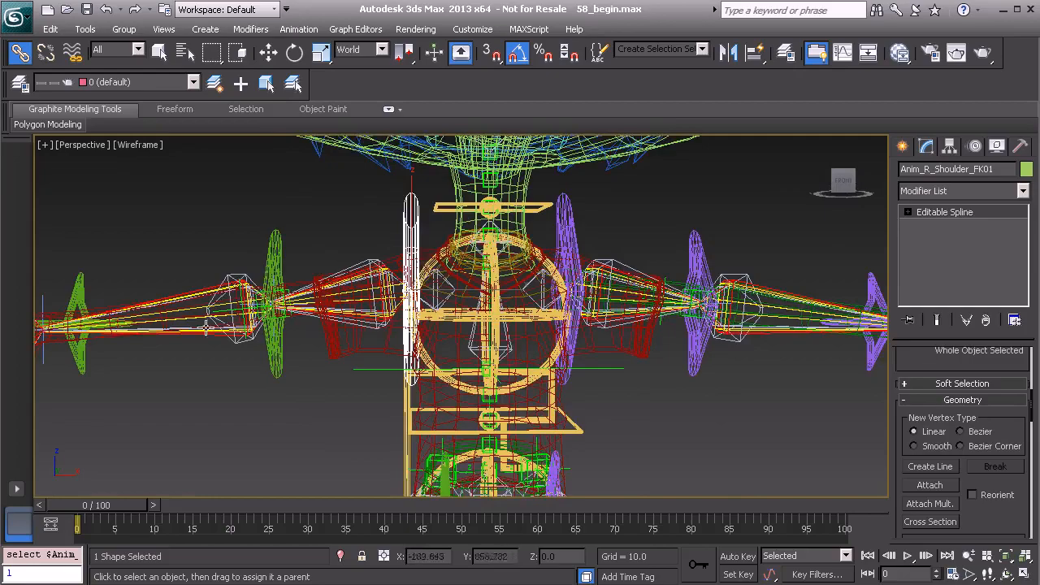
{"action": "middle_click_drag", "start_coordinate": [403, 264], "coordinate": [425, 262], "text": "alt"}
{"action": "scroll", "coordinate": [425, 263], "scroll_direction": "up", "scroll_amount": 1}
{"action": "middle_click_drag", "start_coordinate": [378, 233], "coordinate": [440, 266]}
{"action": "scroll", "coordinate": [462, 274], "scroll_direction": "up", "scroll_amount": 3}
{"action": "middle_click_drag", "start_coordinate": [489, 213], "coordinate": [488, 181]}
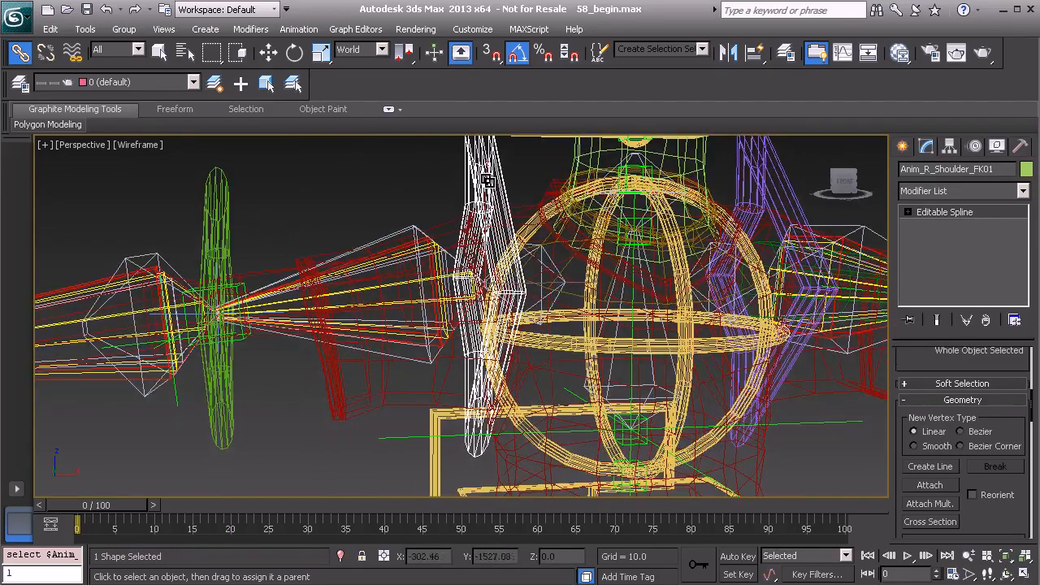
{"action": "left_click_drag", "start_coordinate": [488, 179], "coordinate": [372, 291]}
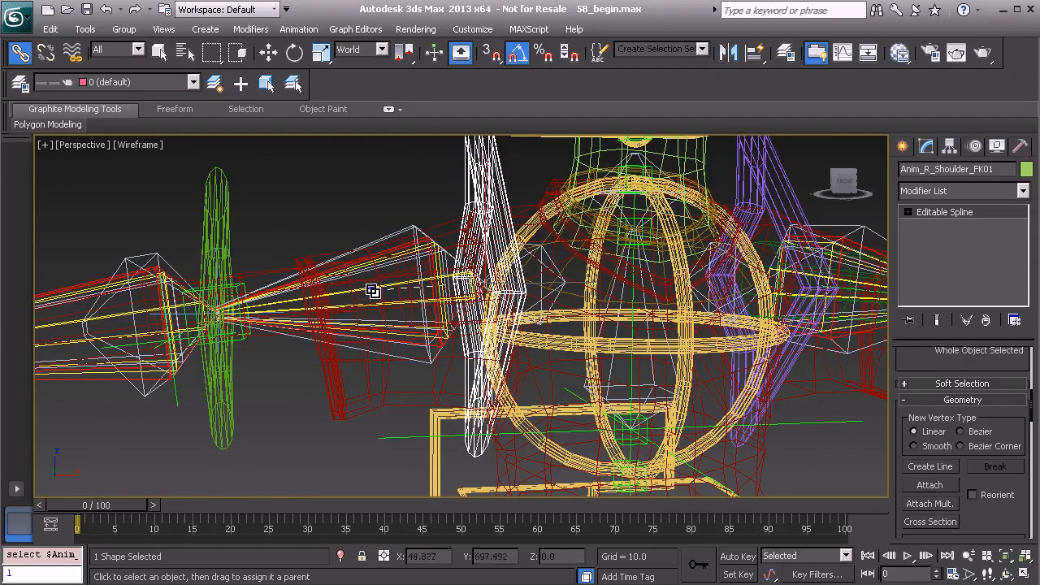
{"action": "middle_click_drag", "start_coordinate": [161, 295], "coordinate": [394, 267]}
{"action": "left_click_drag", "start_coordinate": [458, 199], "coordinate": [303, 291]}
Link the Anim_L_Shoulder_FK01 control to the cloned left shoulder bone and Anim_L_Forearm_FK01 to the cloned left forearm bone.
{"action": "middle_click_drag", "start_coordinate": [694, 239], "coordinate": [252, 291]}
{"action": "middle_click_drag", "start_coordinate": [569, 265], "coordinate": [311, 283]}
{"action": "left_click", "coordinate": [339, 222]}
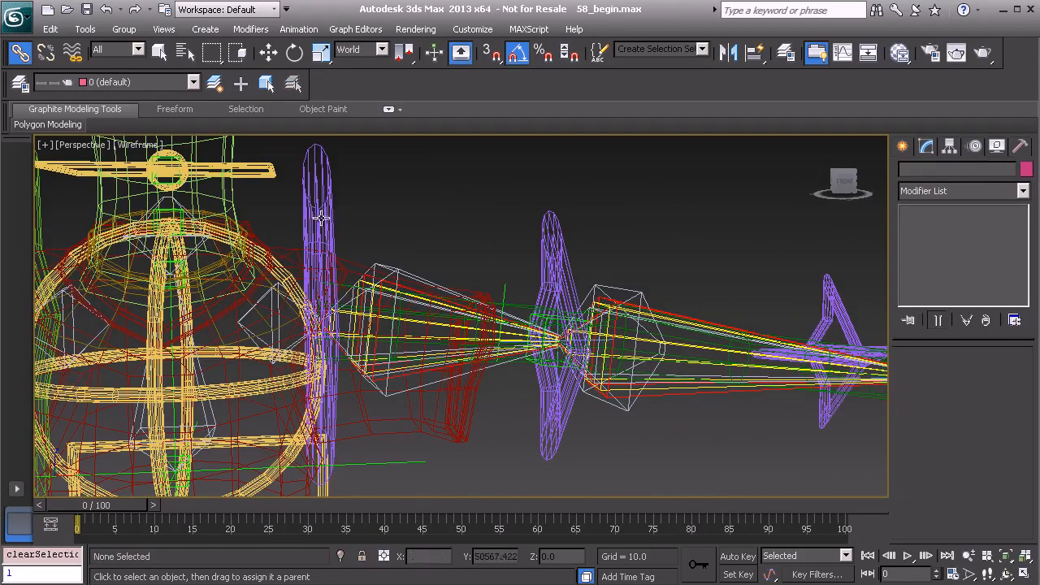
{"action": "left_click", "coordinate": [323, 218]}
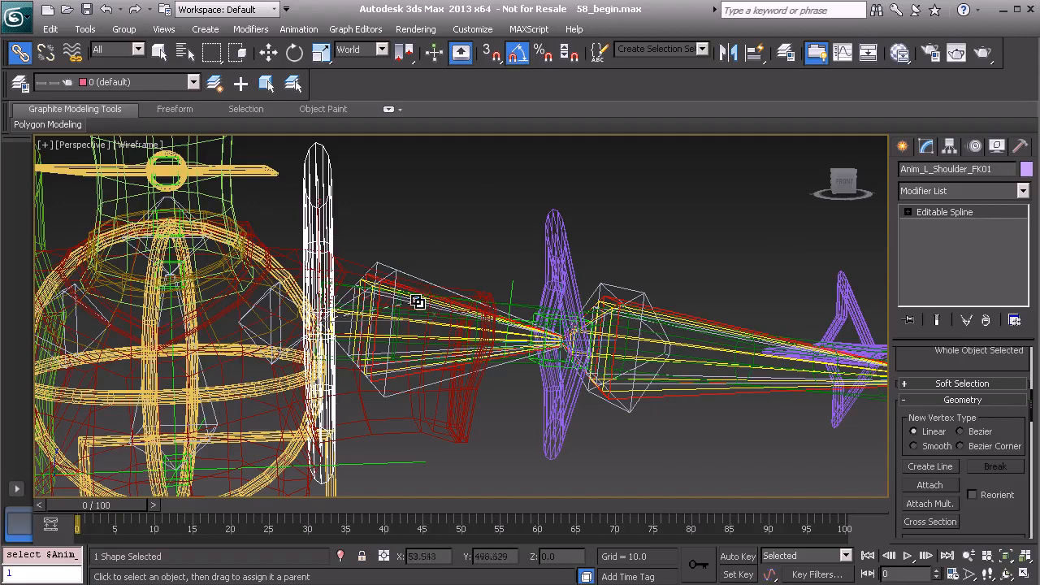
{"action": "middle_click_drag", "start_coordinate": [582, 305], "coordinate": [430, 280]}
{"action": "left_click", "coordinate": [412, 241]}
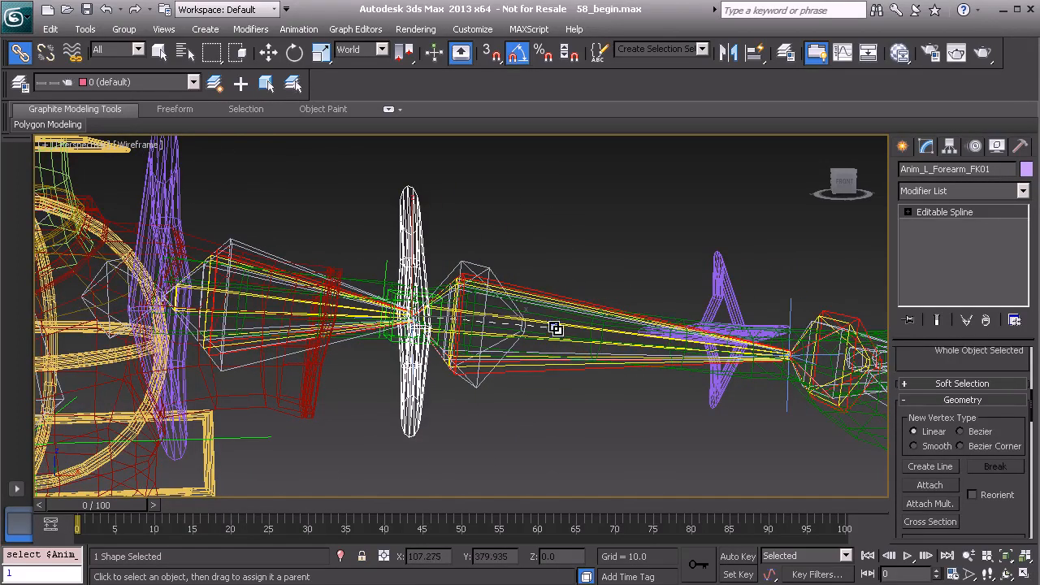
{"action": "left_click_drag", "start_coordinate": [556, 322], "coordinate": [553, 319]}
Apply Reset XForm to the four shoulder and forearm FK controls on both arms.
{"action": "middle_click_drag", "start_coordinate": [301, 258], "coordinate": [492, 312]}
{"action": "middle_click_drag", "start_coordinate": [417, 274], "coordinate": [401, 276]}
{"action": "left_click", "coordinate": [398, 281]}
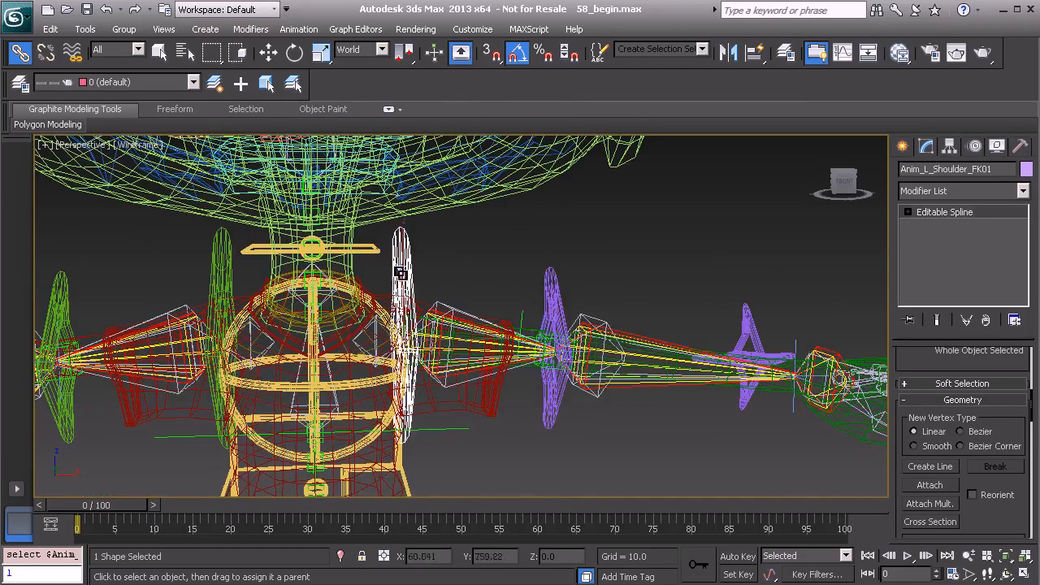
{"action": "left_click", "coordinate": [555, 298], "text": "ctrl"}
{"action": "left_click", "coordinate": [221, 276], "text": "ctrl"}
{"action": "middle_click_drag", "start_coordinate": [221, 276], "coordinate": [339, 287]}
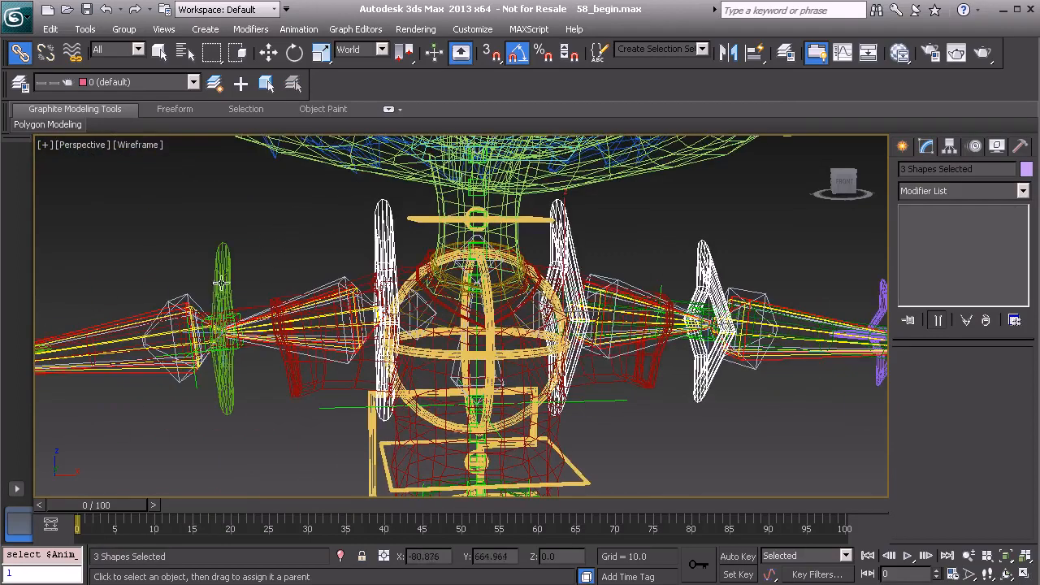
{"action": "left_click", "coordinate": [218, 282], "text": "ctrl"}
{"action": "scroll", "coordinate": [488, 309], "scroll_direction": "down", "scroll_amount": 2}
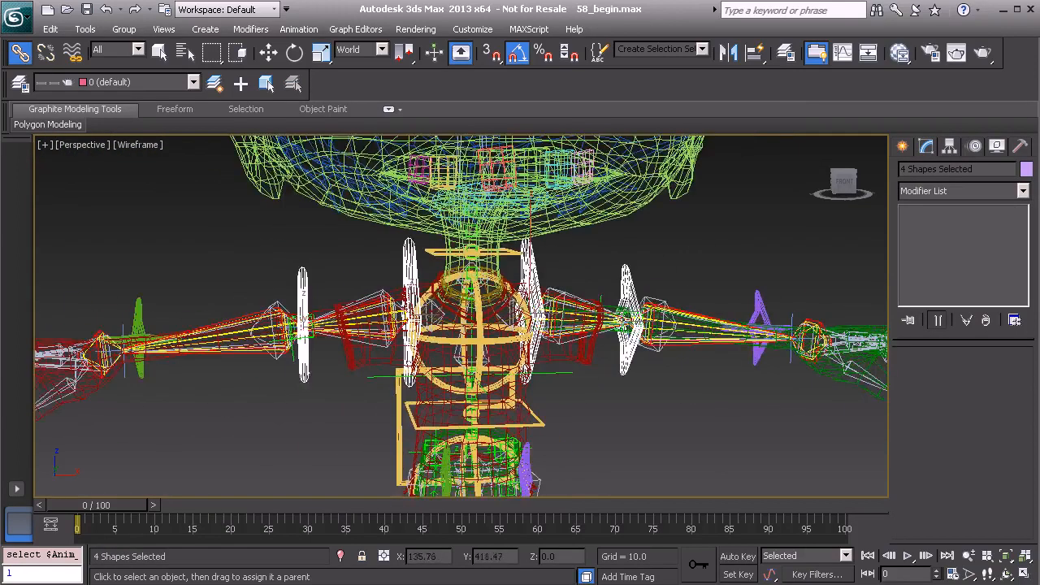
{"action": "middle_click_drag", "start_coordinate": [600, 321], "coordinate": [536, 300]}
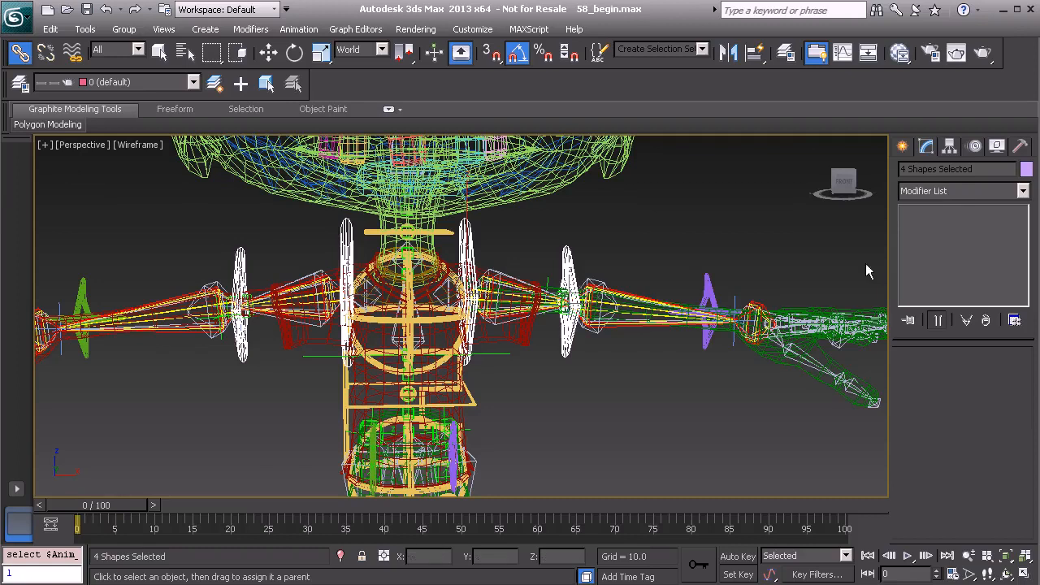
{"action": "left_click", "coordinate": [1025, 147]}
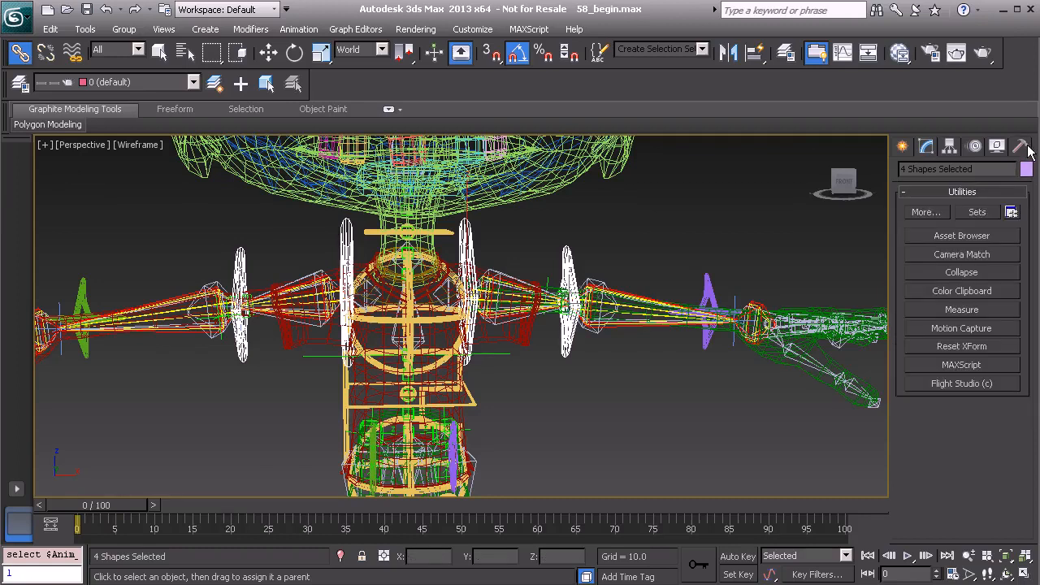
{"action": "left_click", "coordinate": [976, 347]}
{"action": "left_click", "coordinate": [961, 437]}
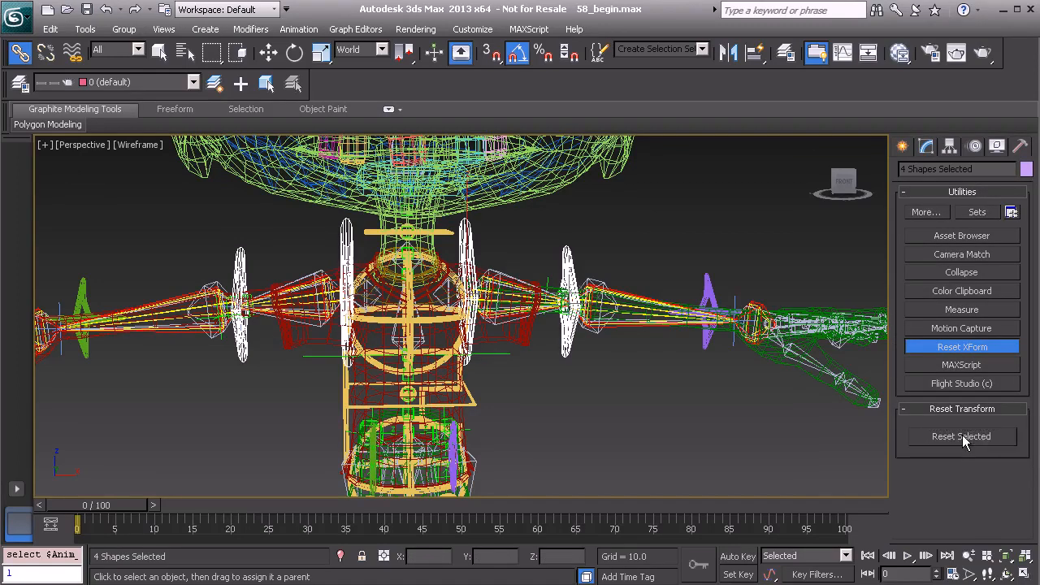
{"action": "left_click", "coordinate": [975, 349]}
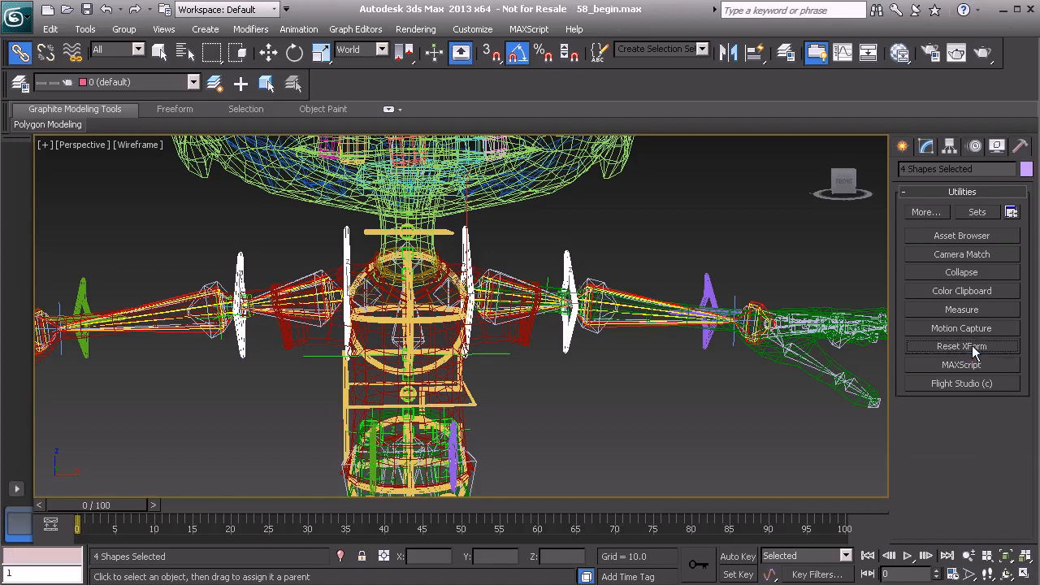
Collapse the modifier stacks of the four selected FK controls, keeping the Modifier Stack Result output type.
{"action": "left_click", "coordinate": [979, 274]}
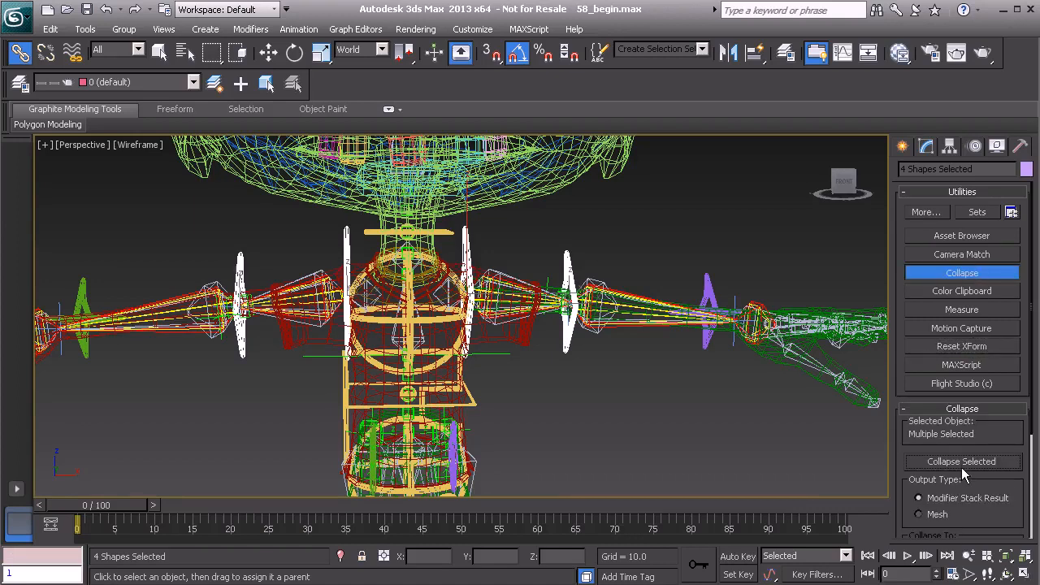
{"action": "left_click", "coordinate": [962, 462]}
{"action": "left_click", "coordinate": [982, 280]}
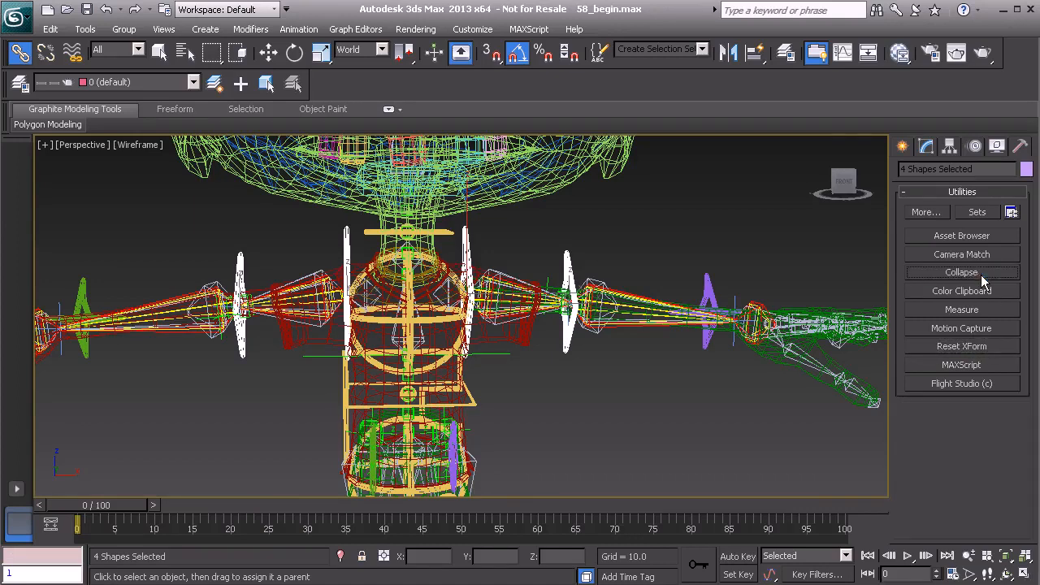
Clone the Anim_L_Forearm_FK01 control as a copy named Anim_L_Wrist_FK01.
{"action": "middle_click_drag", "start_coordinate": [708, 291], "coordinate": [509, 305]}
{"action": "scroll", "coordinate": [447, 332], "scroll_direction": "up", "scroll_amount": 3}
{"action": "left_click", "coordinate": [415, 280]}
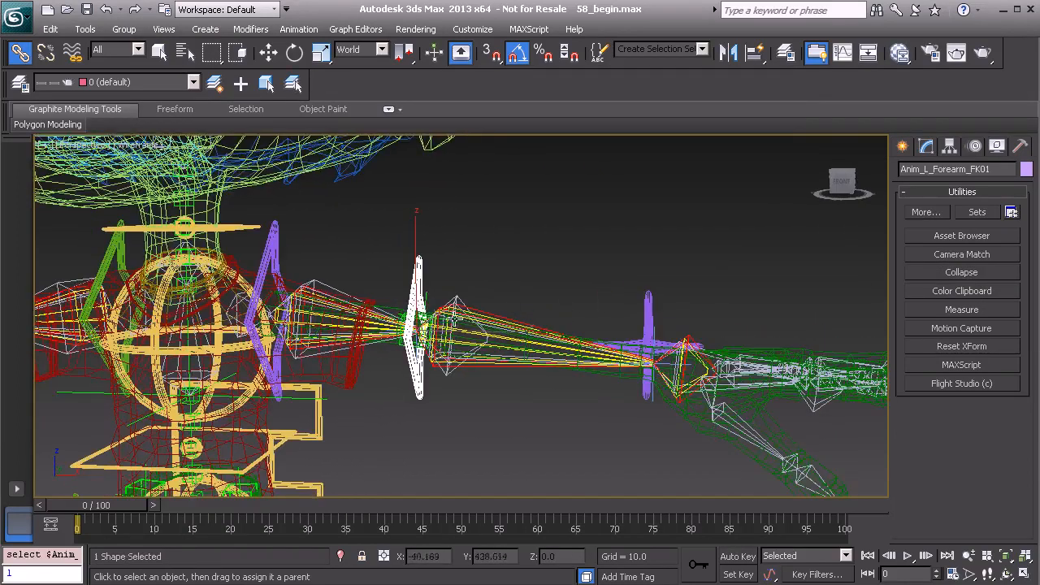
{"action": "mouse_move", "coordinate": [549, 332]}
{"action": "middle_mouse_down", "text": "alt"}
{"action": "mouse_move", "coordinate": [587, 333]}
{"action": "mouse_move", "coordinate": [559, 314]}
{"action": "middle_mouse_up", "text": "alt"}
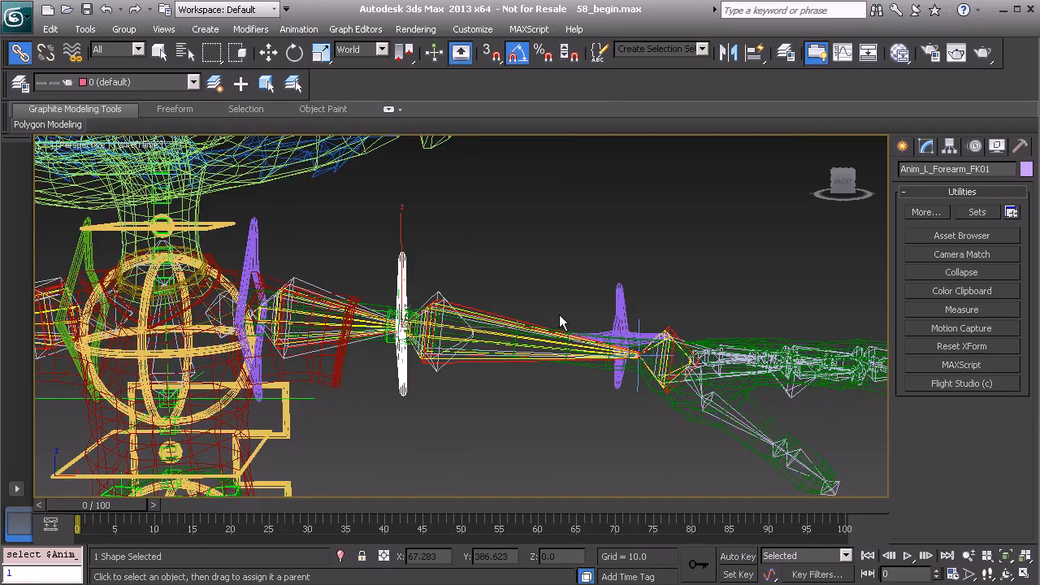
{"action": "key", "text": "ctrl+v"}
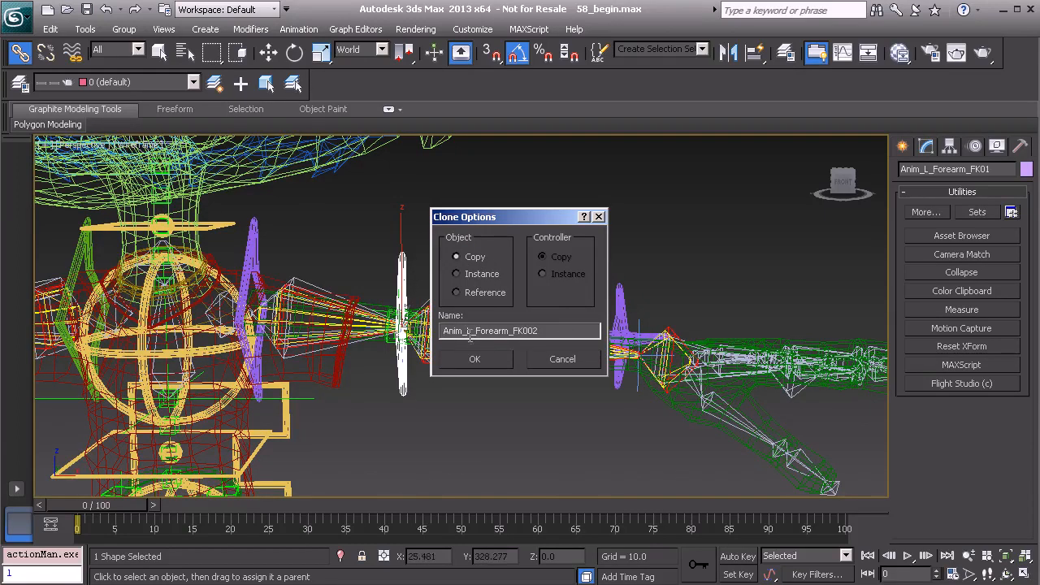
{"action": "left_click_drag", "start_coordinate": [476, 330], "coordinate": [508, 332]}
{"action": "type", "text": "Wrist"}
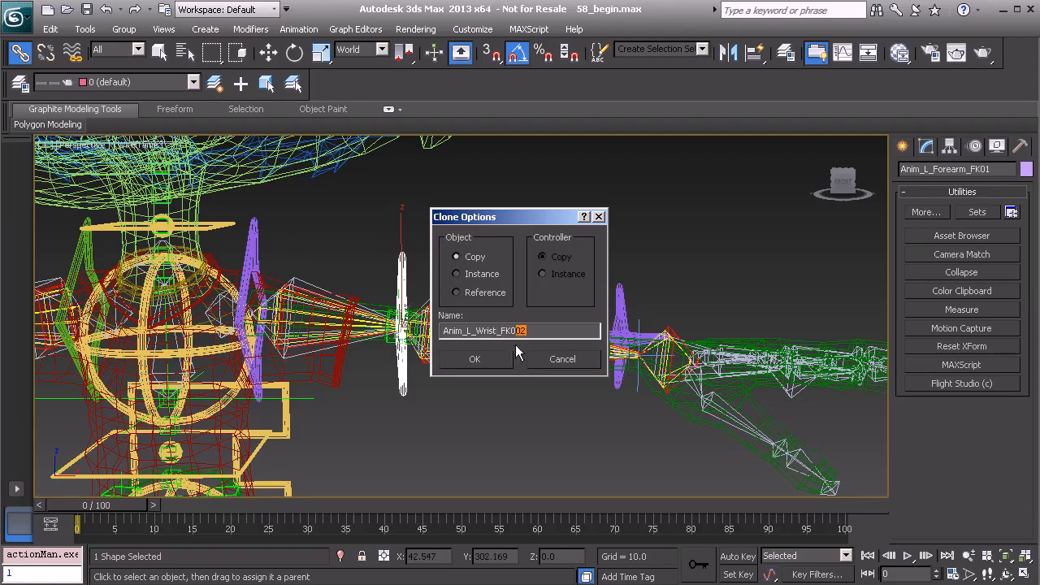
{"action": "left_click", "coordinate": [489, 362]}
Align the Anim_L_Wrist_FK01 control to the bone at the left wrist.
{"action": "scroll", "coordinate": [485, 343], "scroll_direction": "up", "scroll_amount": 4}
{"action": "key", "text": "alt+a"}
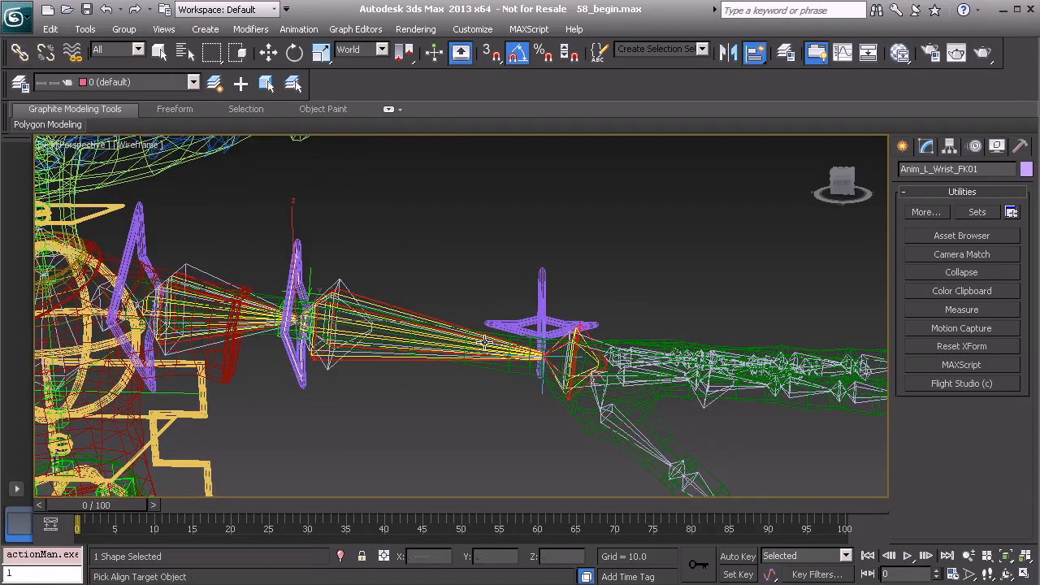
{"action": "mouse_move", "coordinate": [579, 356]}
{"action": "middle_mouse_down", "text": "alt"}
{"action": "mouse_move", "coordinate": [543, 373]}
{"action": "mouse_move", "coordinate": [499, 354]}
{"action": "mouse_move", "coordinate": [535, 370]}
{"action": "middle_mouse_up", "text": "alt"}
{"action": "left_click", "coordinate": [544, 378]}
Scale the Anim_L_Wrist_FK01 control down uniformly to about 81% so it fits around the left wrist.
{"action": "key", "text": "F3"}
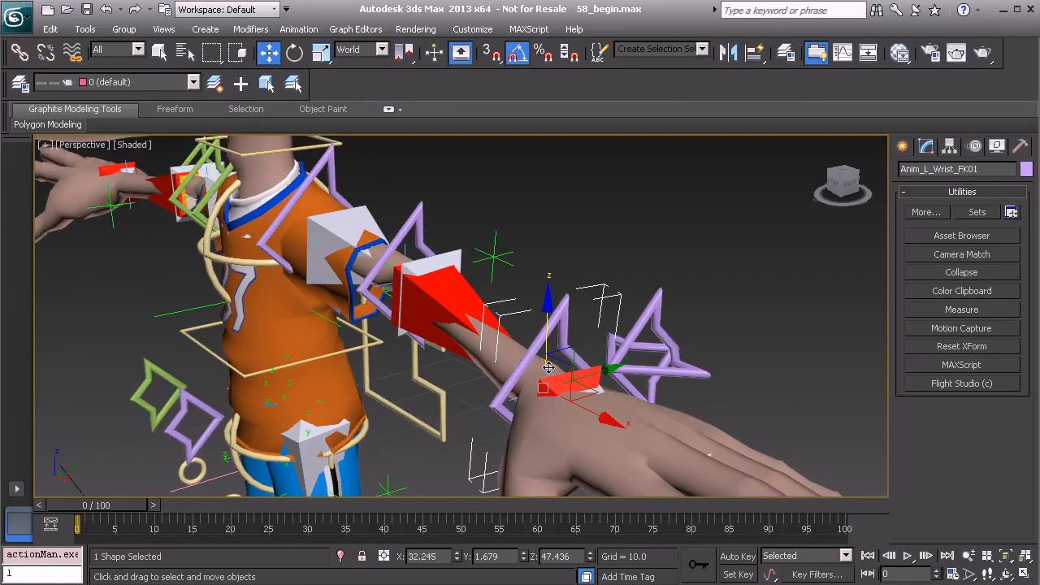
{"action": "key", "text": "r"}
{"action": "left_click_drag", "start_coordinate": [543, 366], "coordinate": [523, 403]}
{"action": "middle_click_drag", "start_coordinate": [522, 404], "coordinate": [530, 372], "text": "alt"}
{"action": "left_click_drag", "start_coordinate": [529, 372], "coordinate": [549, 397]}
{"action": "mouse_move", "coordinate": [522, 434]}
{"action": "middle_mouse_down", "text": "alt"}
{"action": "mouse_move", "coordinate": [593, 364]}
{"action": "mouse_move", "coordinate": [623, 312]}
{"action": "mouse_move", "coordinate": [526, 377]}
{"action": "mouse_move", "coordinate": [561, 333]}
{"action": "mouse_move", "coordinate": [555, 320]}
{"action": "middle_mouse_up", "text": "alt"}
{"action": "key", "text": "F3"}
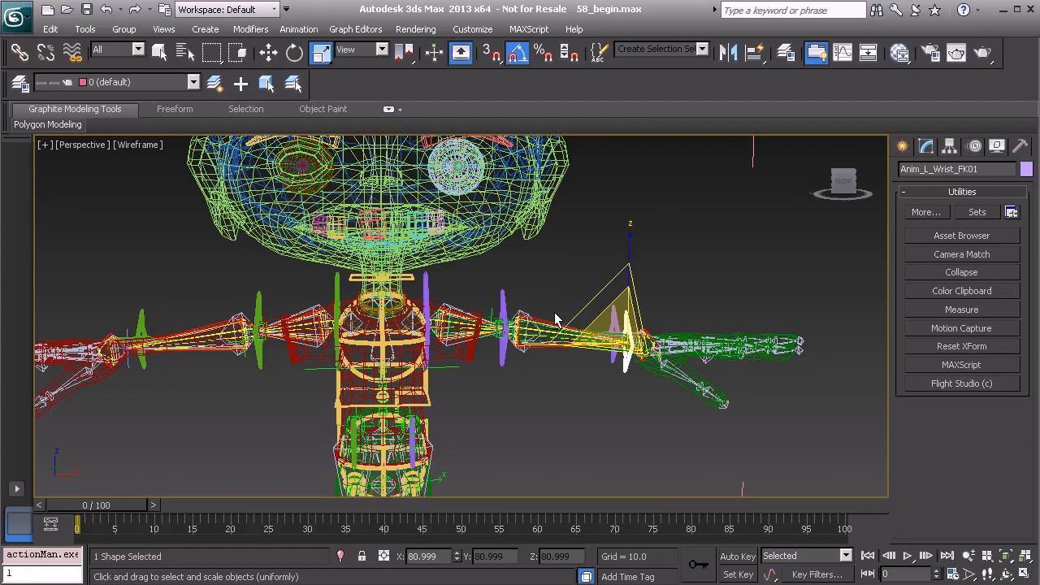
Clone the left wrist control as a copy named Anim_R_Wrist_FK01 and align it to the bone at the right wrist.
{"action": "key", "text": "ctrl+v"}
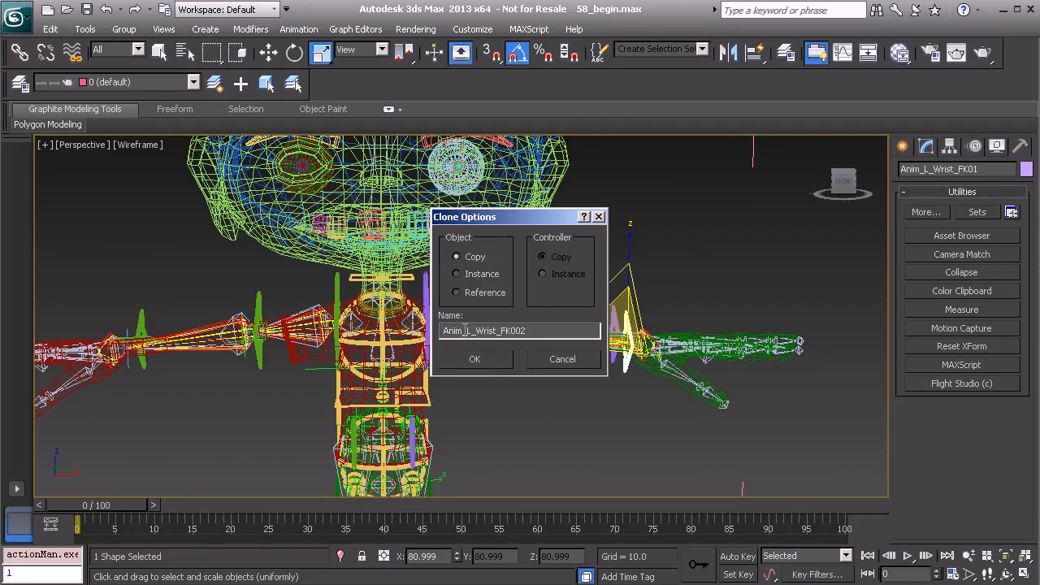
{"action": "type", "text": "R"}
{"action": "left_click", "coordinate": [475, 359]}
{"action": "middle_click_drag", "start_coordinate": [292, 374], "coordinate": [461, 371]}
{"action": "key", "text": "alt+a"}
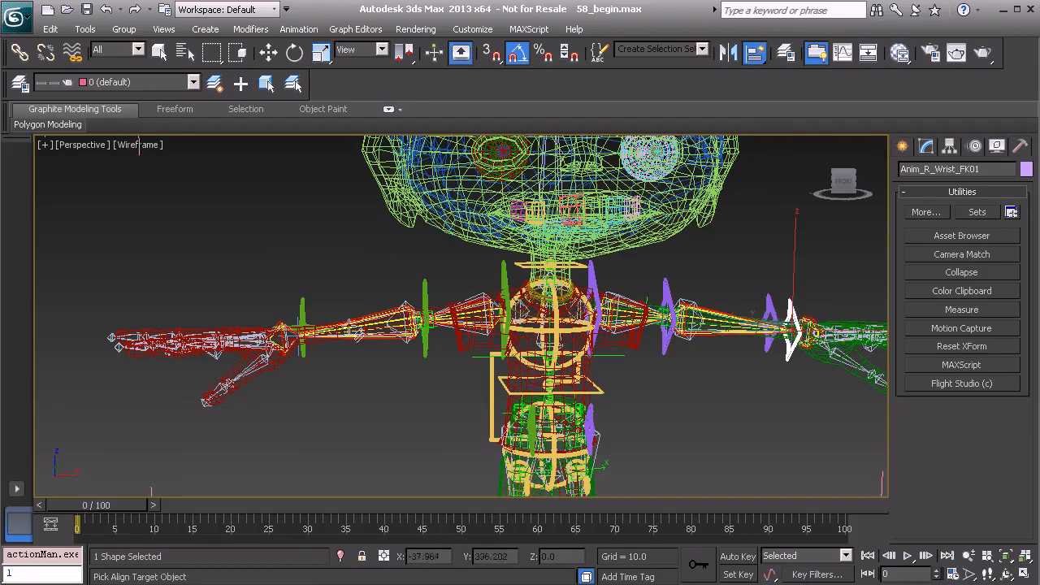
{"action": "scroll", "coordinate": [350, 333], "scroll_direction": "up", "scroll_amount": 3}
{"action": "key", "text": "w"}
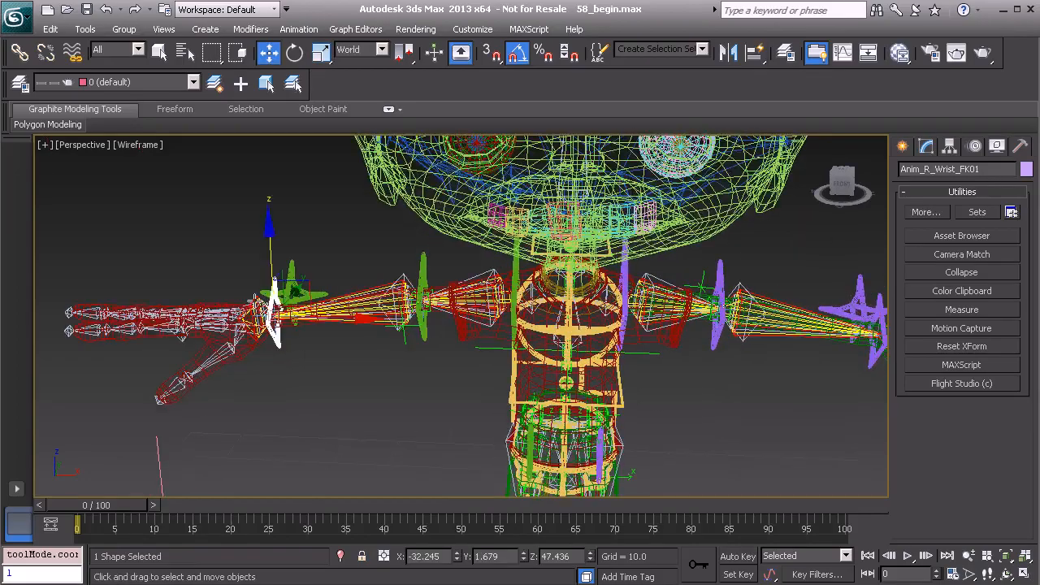
Link the Anim_R_Wrist_FK01 control to the green FK control at the right elbow.
{"action": "middle_click_drag", "start_coordinate": [311, 344], "coordinate": [393, 351]}
{"action": "scroll", "coordinate": [358, 324], "scroll_direction": "up", "scroll_amount": 3}
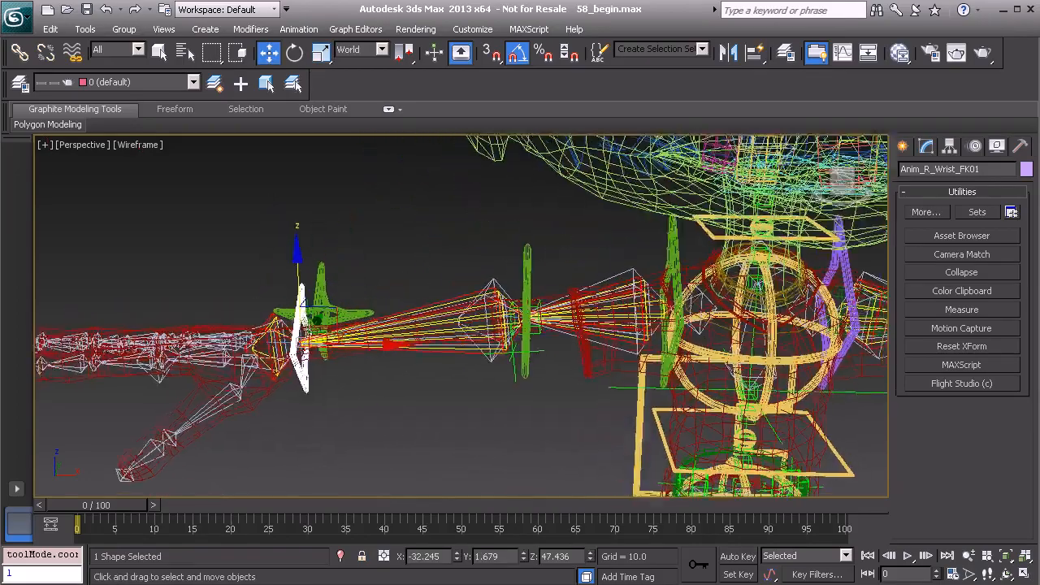
{"action": "middle_click_drag", "start_coordinate": [350, 320], "coordinate": [313, 314], "text": "alt"}
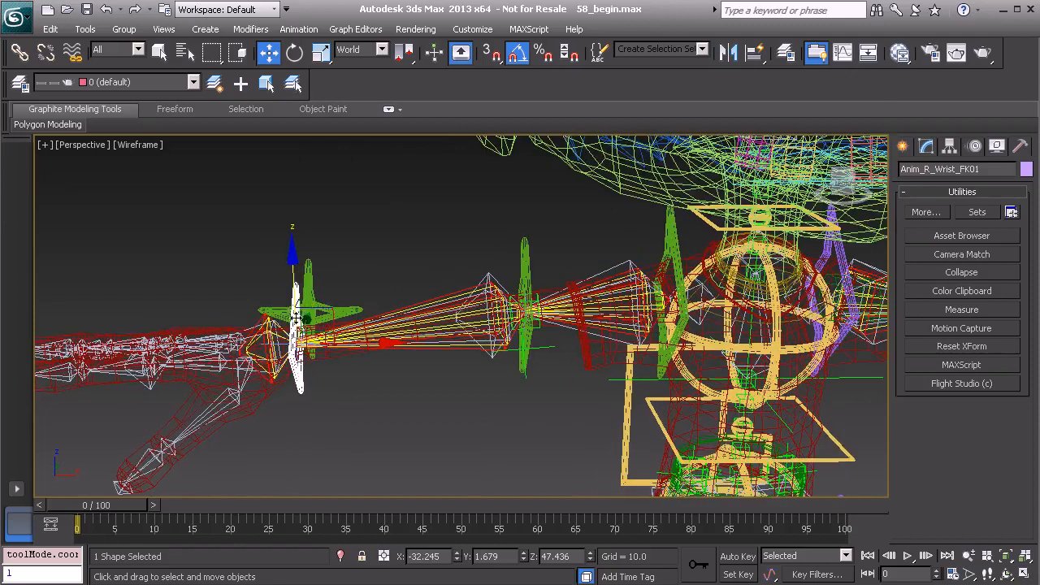
{"action": "left_click", "coordinate": [19, 52]}
{"action": "middle_click_drag", "start_coordinate": [318, 273], "coordinate": [305, 313], "text": "alt"}
{"action": "left_click_drag", "start_coordinate": [304, 313], "coordinate": [497, 246]}
{"action": "middle_click_drag", "start_coordinate": [418, 237], "coordinate": [333, 313], "text": "alt"}
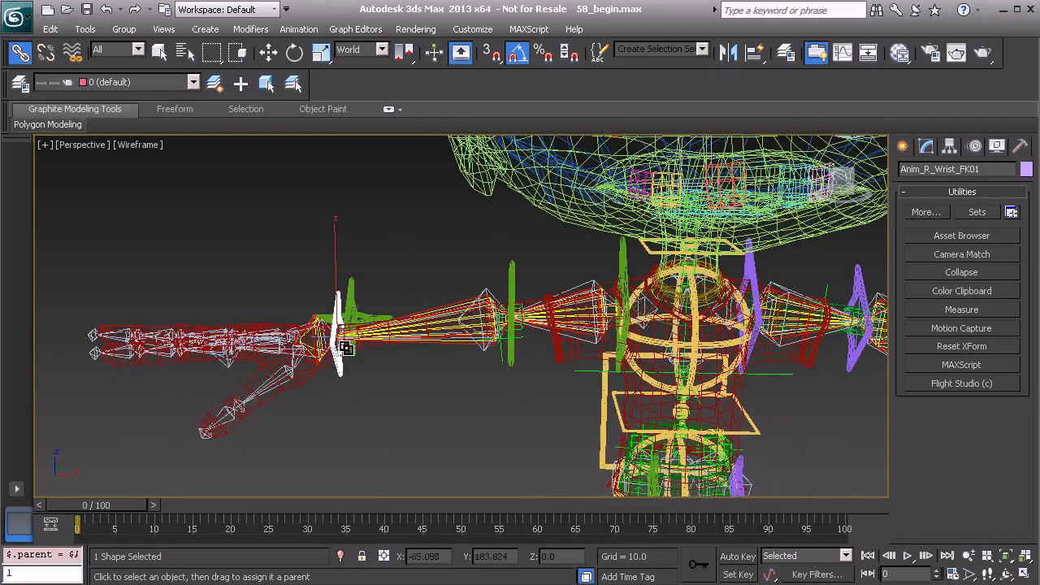
{"action": "middle_click_drag", "start_coordinate": [459, 307], "coordinate": [319, 293]}
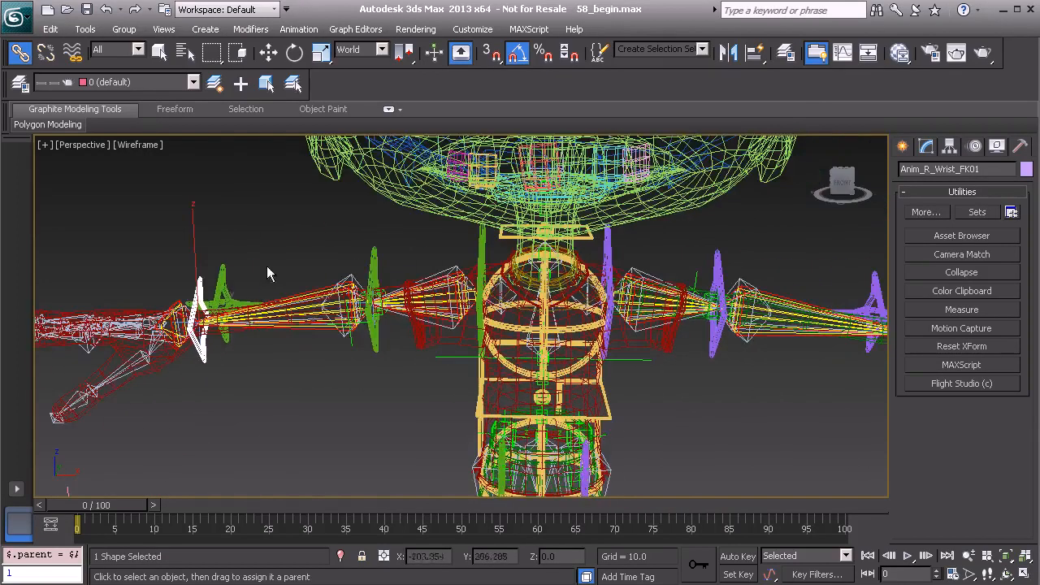
{"action": "middle_click_drag", "start_coordinate": [633, 294], "coordinate": [382, 295]}
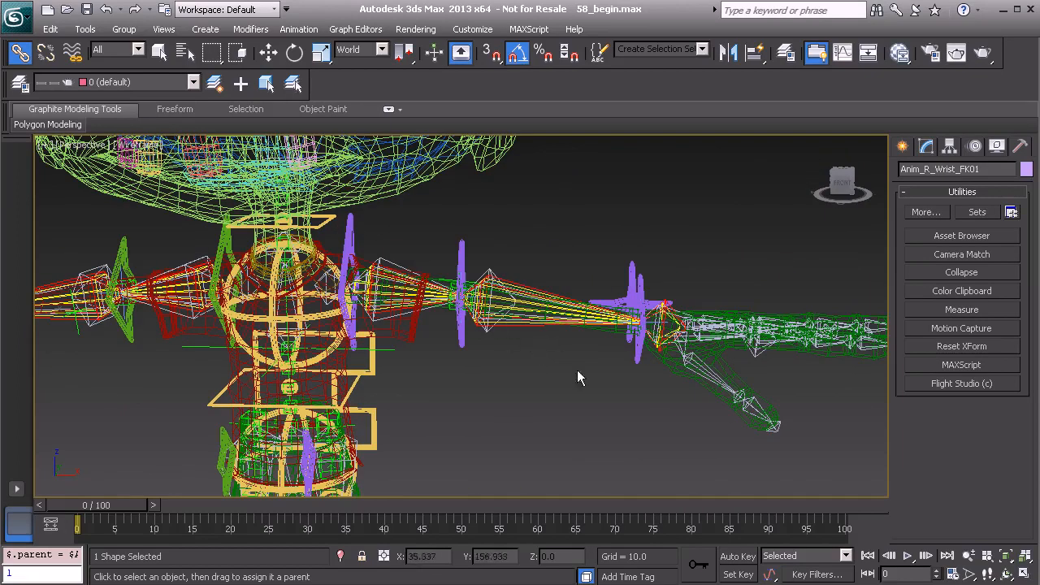
{"action": "middle_click_drag", "start_coordinate": [507, 362], "coordinate": [349, 290], "text": "alt"}
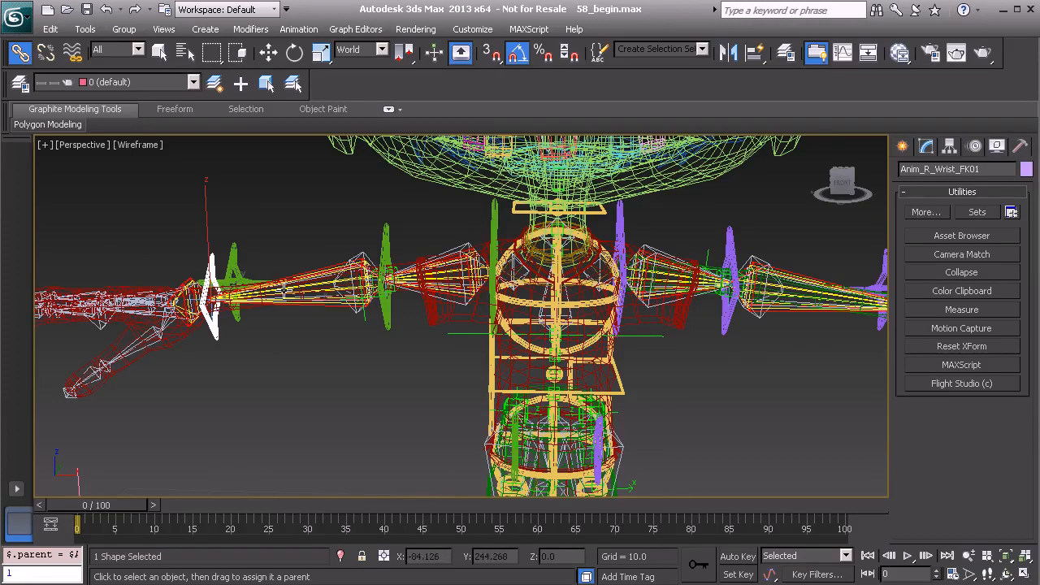
{"action": "middle_click_drag", "start_coordinate": [241, 288], "coordinate": [230, 292]}
{"action": "middle_click_drag", "start_coordinate": [206, 326], "coordinate": [258, 292]}
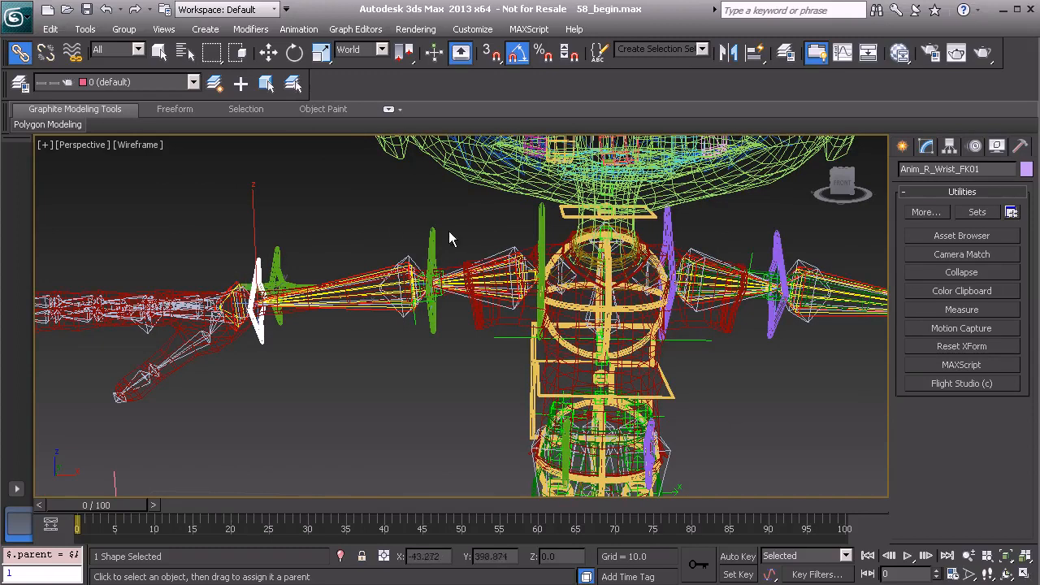
{"action": "middle_click_drag", "start_coordinate": [430, 254], "coordinate": [421, 260], "text": "alt"}
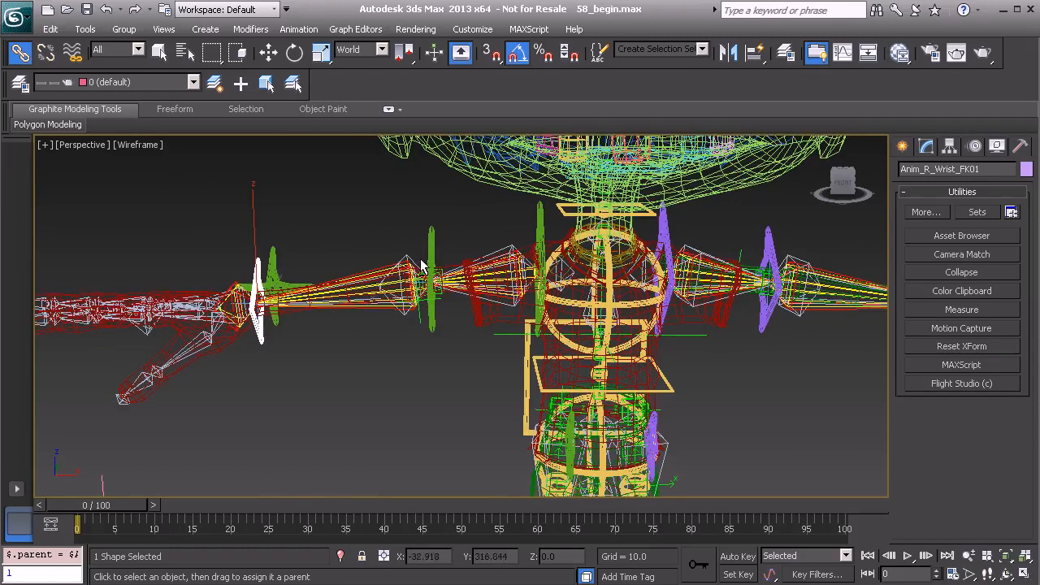
Apply Reset XForm to the Anim_R_Wrist_FK01 control and collapse its modifier stack.
{"action": "left_click", "coordinate": [977, 347]}
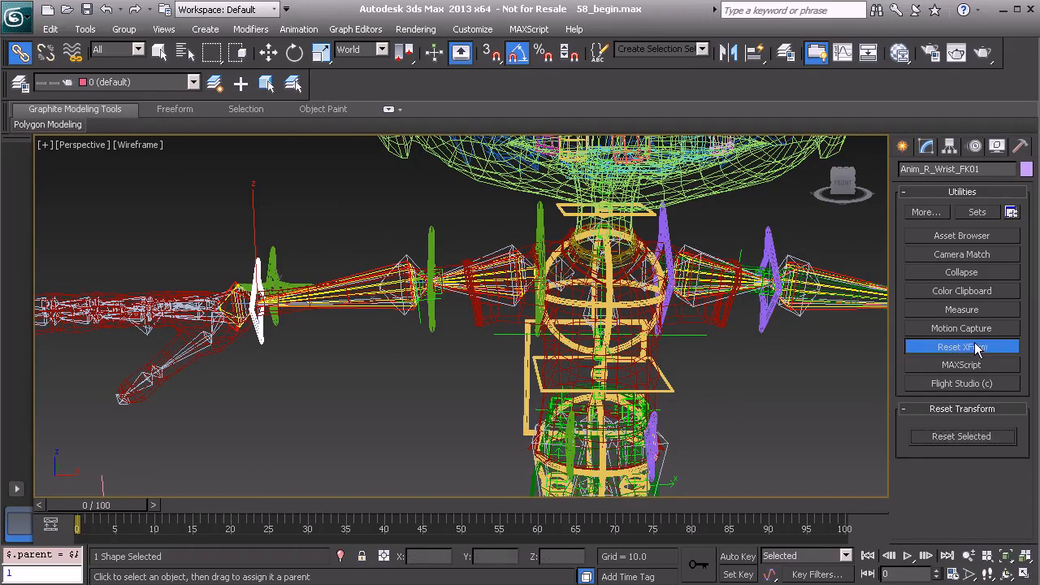
{"action": "left_click", "coordinate": [960, 435]}
{"action": "left_click", "coordinate": [993, 347]}
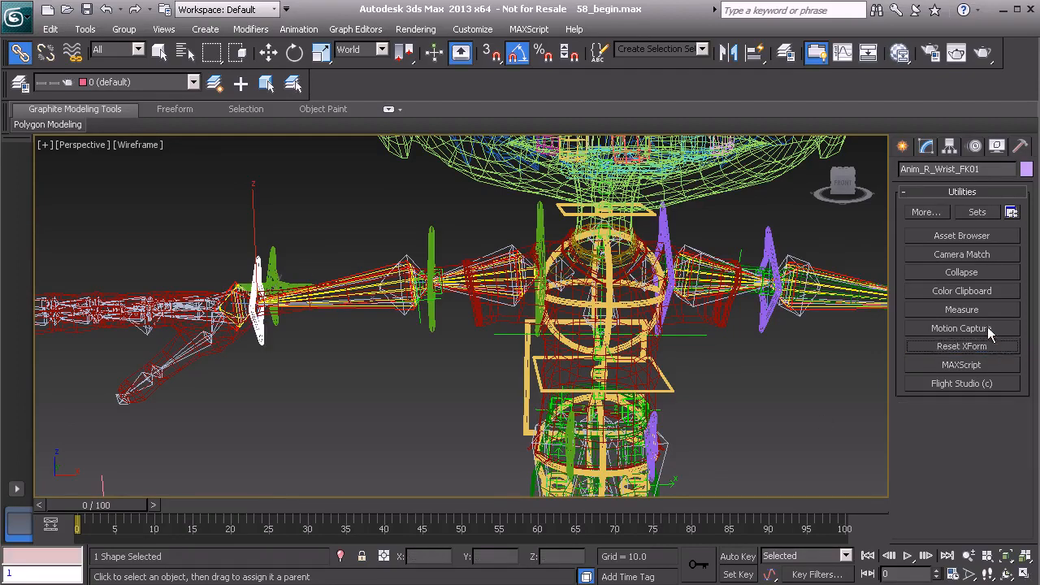
{"action": "left_click", "coordinate": [977, 273]}
{"action": "left_click", "coordinate": [974, 460]}
{"action": "left_click", "coordinate": [956, 279]}
Link the Anim_L_Wrist_FK01 control to the purple FK control at the left elbow.
{"action": "middle_click_drag", "start_coordinate": [630, 289], "coordinate": [465, 290]}
{"action": "middle_click_drag", "start_coordinate": [666, 308], "coordinate": [629, 286], "text": "alt"}
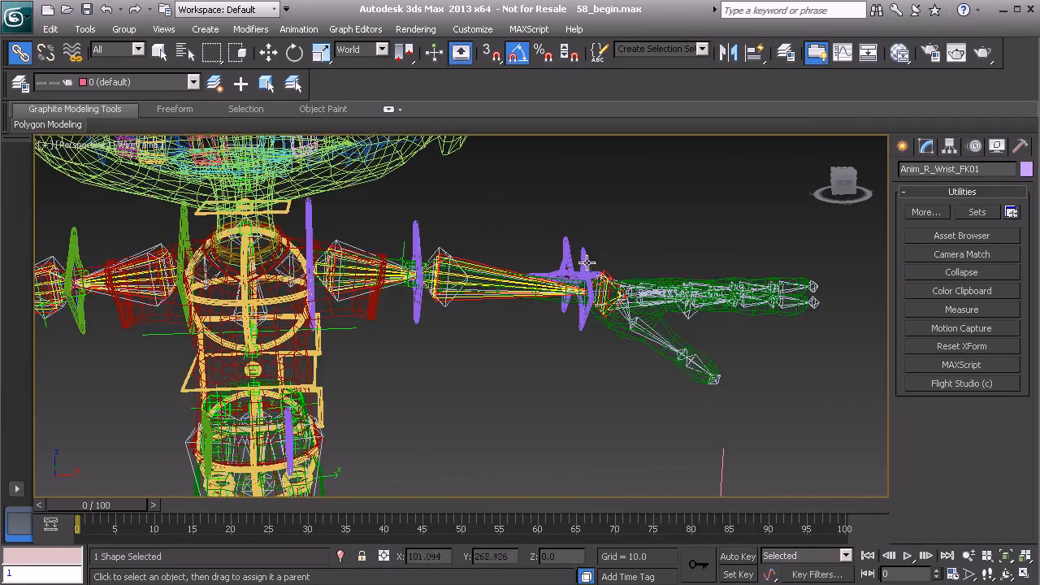
{"action": "left_click", "coordinate": [591, 262]}
{"action": "scroll", "coordinate": [593, 264], "scroll_direction": "up", "scroll_amount": 3}
{"action": "left_click_drag", "start_coordinate": [628, 249], "coordinate": [401, 203]}
Apply Reset XForm to the Anim_L_Wrist_FK01 control and collapse its modifier stack.
{"action": "left_click", "coordinate": [978, 348]}
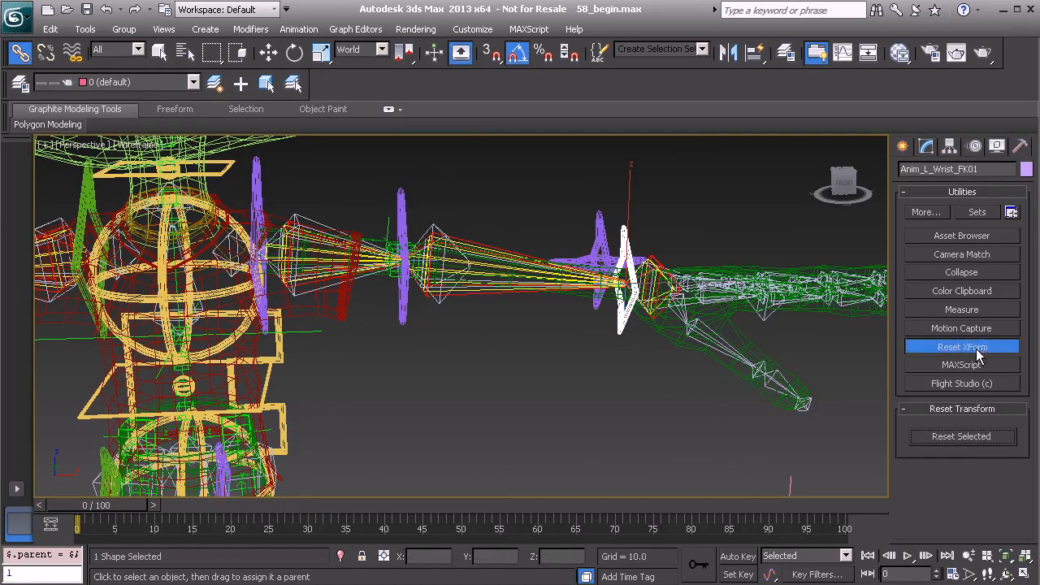
{"action": "left_click", "coordinate": [972, 437]}
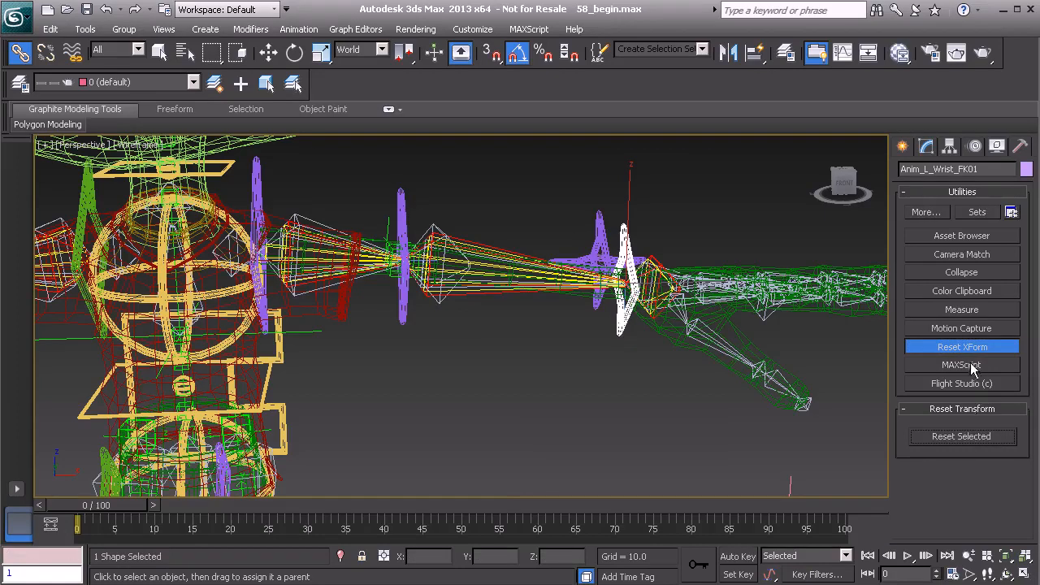
{"action": "left_click", "coordinate": [981, 271]}
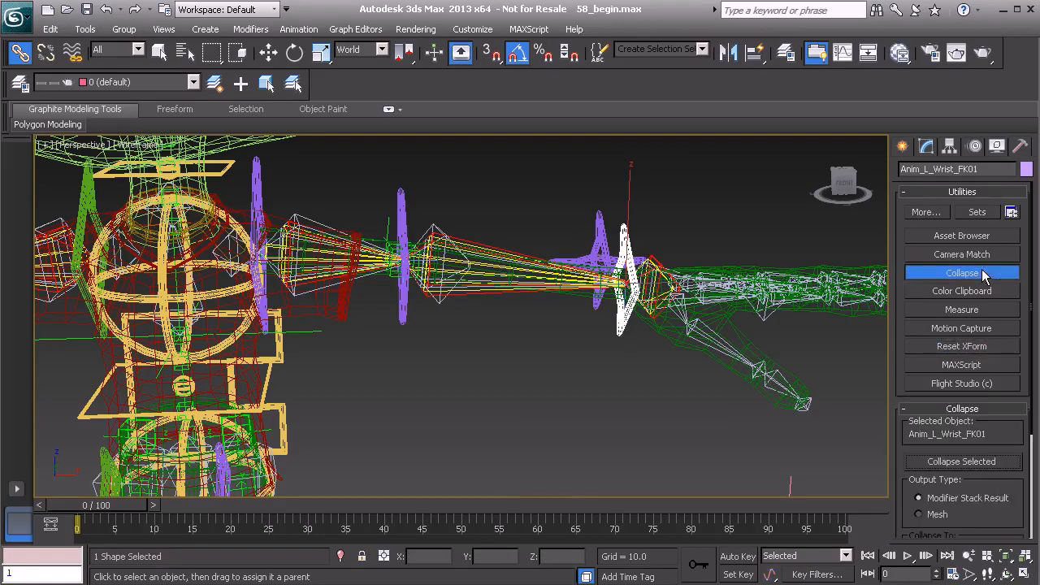
{"action": "left_click", "coordinate": [974, 461]}
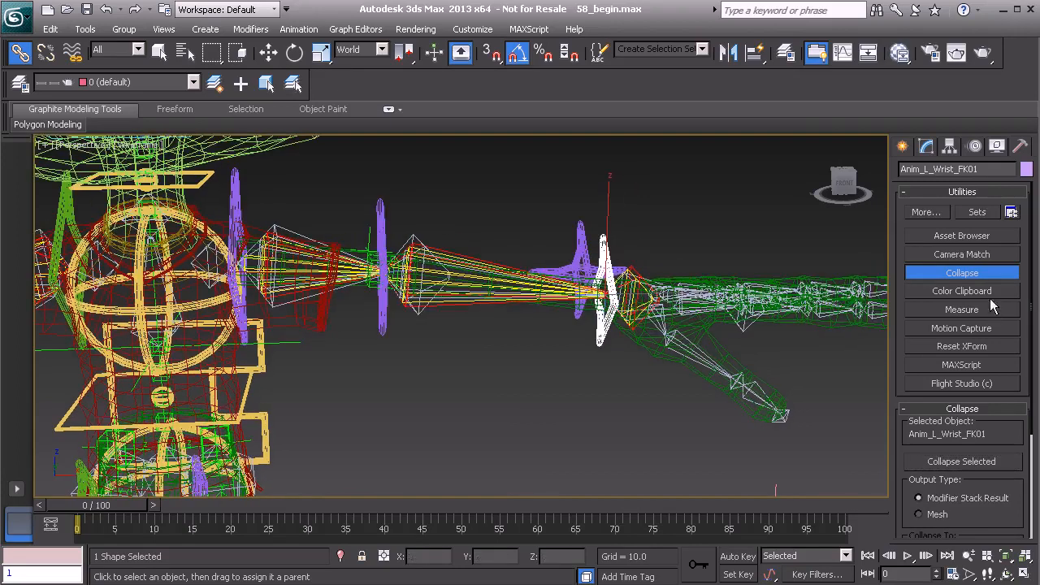
{"action": "left_click", "coordinate": [979, 274]}
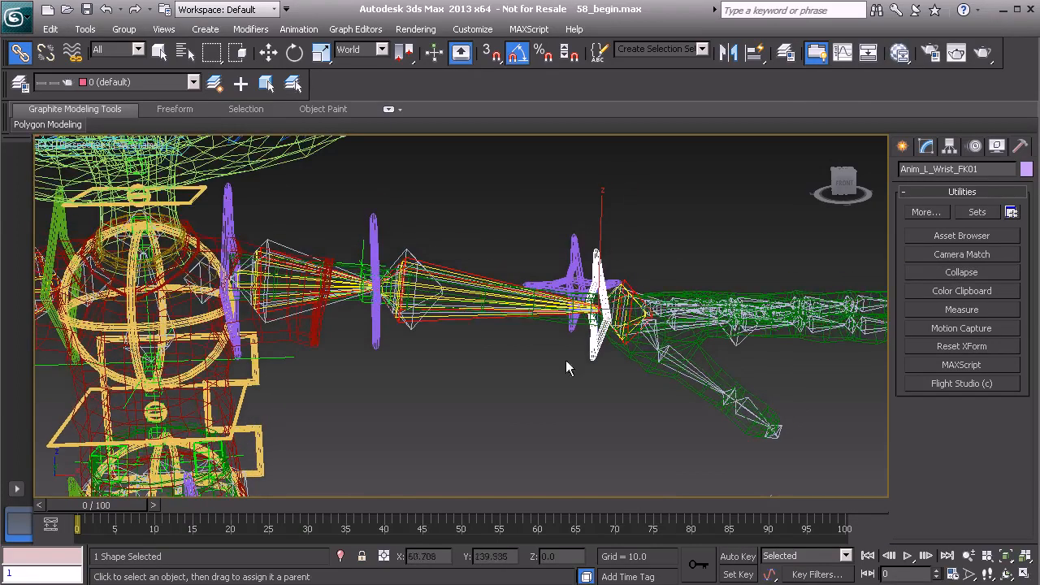
{"action": "middle_click_drag", "start_coordinate": [412, 329], "coordinate": [473, 323], "text": "alt"}
{"action": "middle_click_drag", "start_coordinate": [520, 299], "coordinate": [479, 325], "text": "alt"}
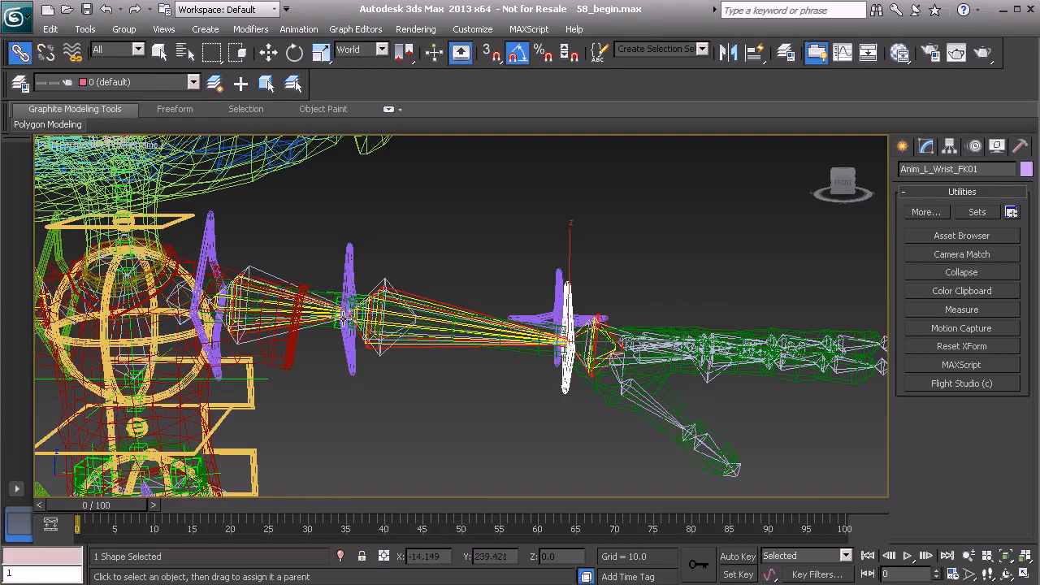
{"action": "middle_click_drag", "start_coordinate": [303, 300], "coordinate": [360, 303]}
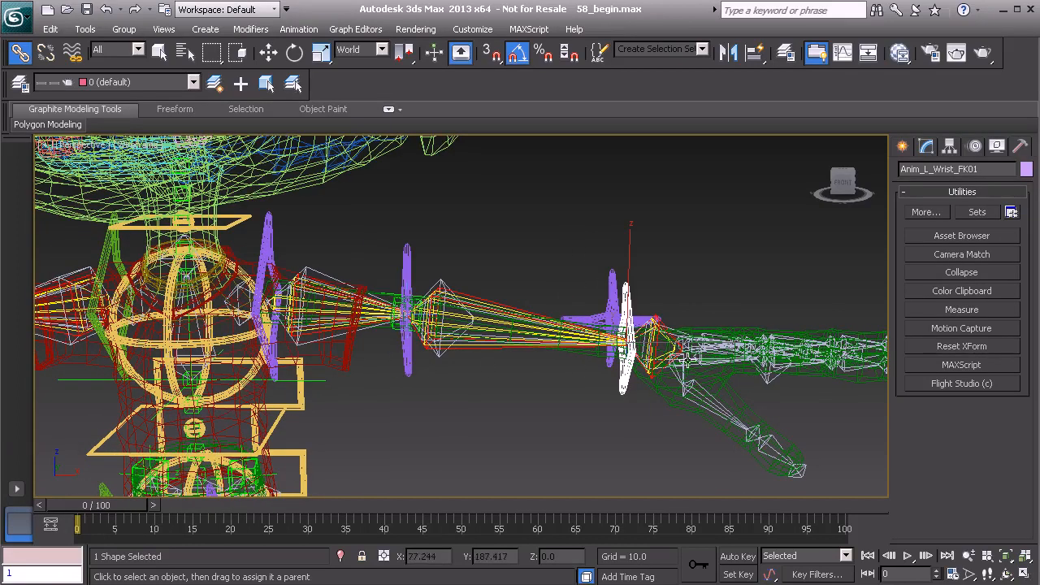
{"action": "middle_click_drag", "start_coordinate": [684, 359], "coordinate": [580, 311]}
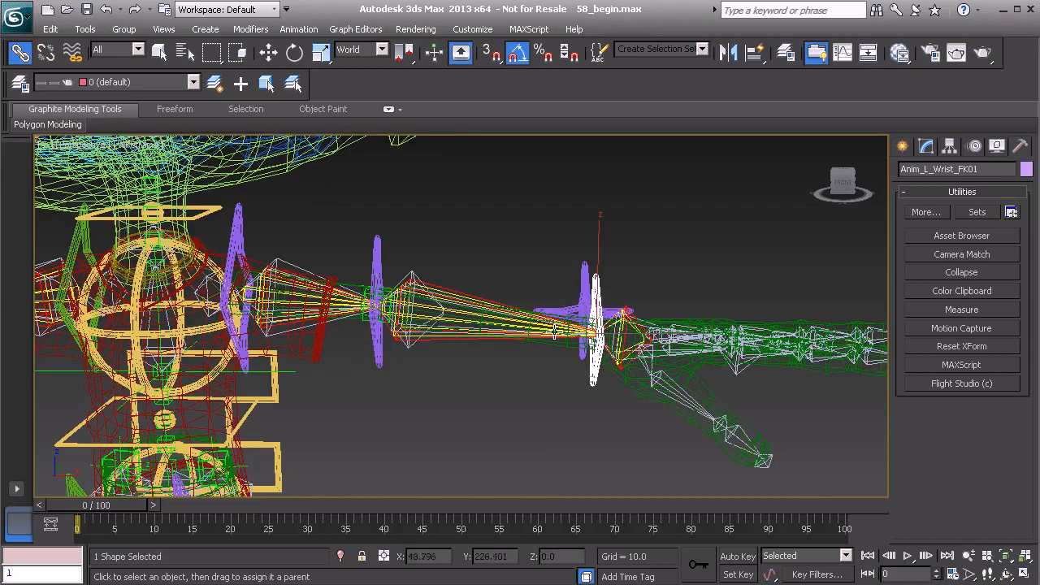
{"action": "middle_click_drag", "start_coordinate": [414, 333], "coordinate": [472, 344]}
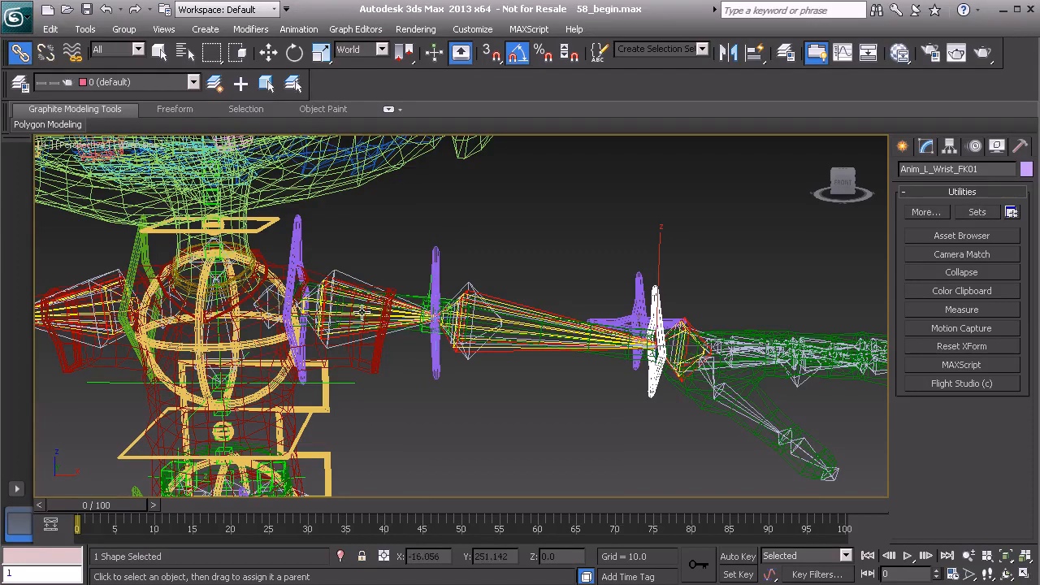
Lock scaling on the X, Y and Z axes for the Anim_L_Wrist_FK01 control.
{"action": "key", "text": "q"}
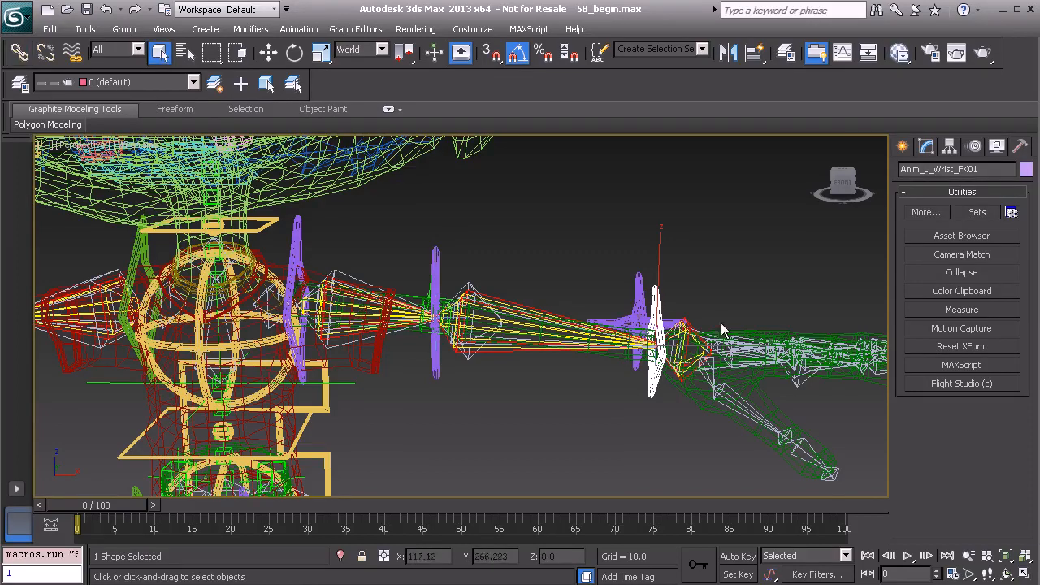
{"action": "left_click", "coordinate": [955, 148]}
{"action": "middle_click_drag", "start_coordinate": [560, 361], "coordinate": [432, 363]}
{"action": "left_click", "coordinate": [922, 329]}
{"action": "left_click", "coordinate": [954, 331]}
{"action": "middle_click_drag", "start_coordinate": [327, 278], "coordinate": [400, 268]}
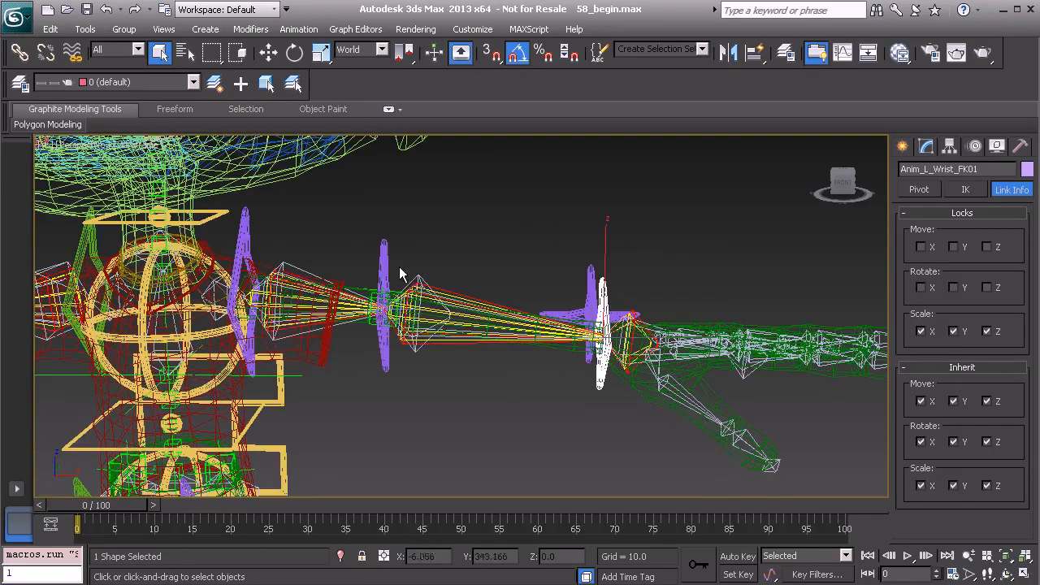
Lock scaling on the X, Y and Z axes for the Anim_L_Forearm_FK01 control.
{"action": "left_click", "coordinate": [385, 259]}
{"action": "left_click", "coordinate": [921, 331]}
{"action": "left_click", "coordinate": [955, 331]}
{"action": "left_click", "coordinate": [987, 331]}
{"action": "middle_click_drag", "start_coordinate": [480, 326], "coordinate": [534, 330]}
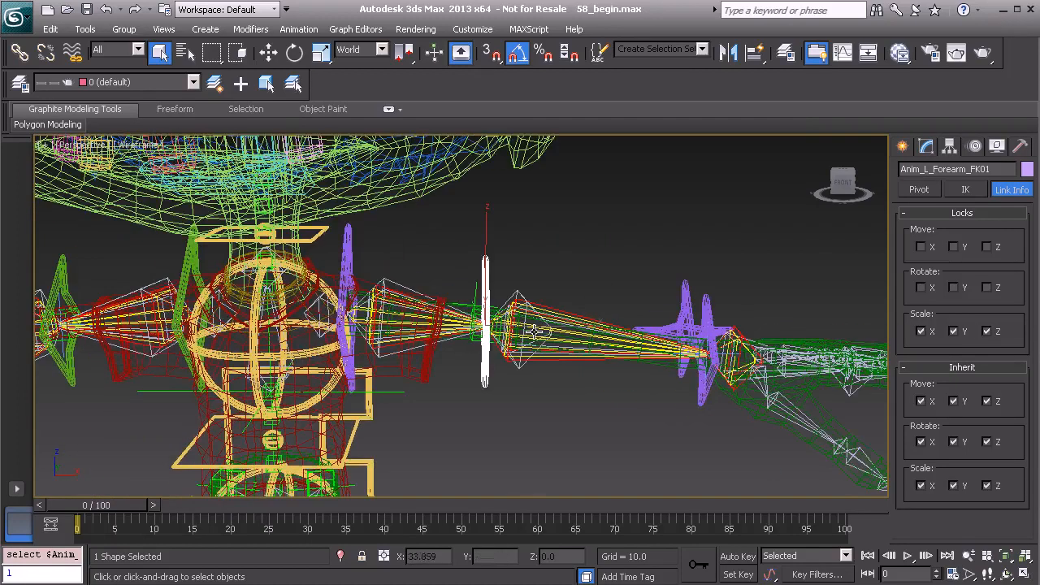
Lock both movement and scaling on X, Y and Z for the purple FK control at the left shoulder.
{"action": "left_click", "coordinate": [350, 255]}
{"action": "left_click", "coordinate": [921, 246]}
{"action": "left_click", "coordinate": [955, 246]}
{"action": "left_click", "coordinate": [988, 246]}
{"action": "left_click", "coordinate": [921, 331]}
{"action": "left_click", "coordinate": [955, 331]}
{"action": "left_click", "coordinate": [988, 330]}
Lock scaling on all axes for the right wrist, forearm and shoulder FK controls, plus movement for the shoulder control.
{"action": "middle_click_drag", "start_coordinate": [453, 294], "coordinate": [612, 289]}
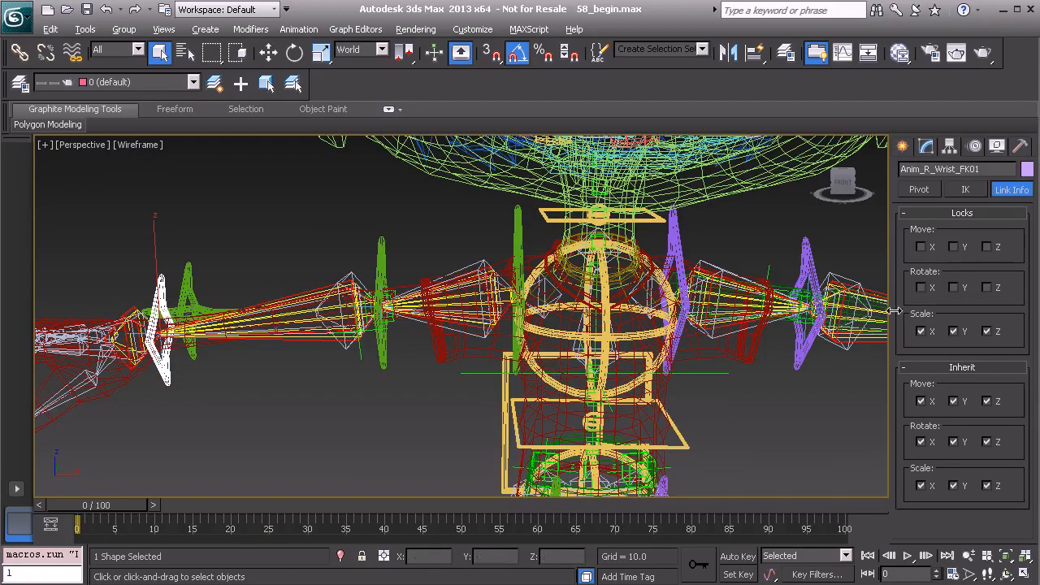
{"action": "left_click", "coordinate": [381, 266]}
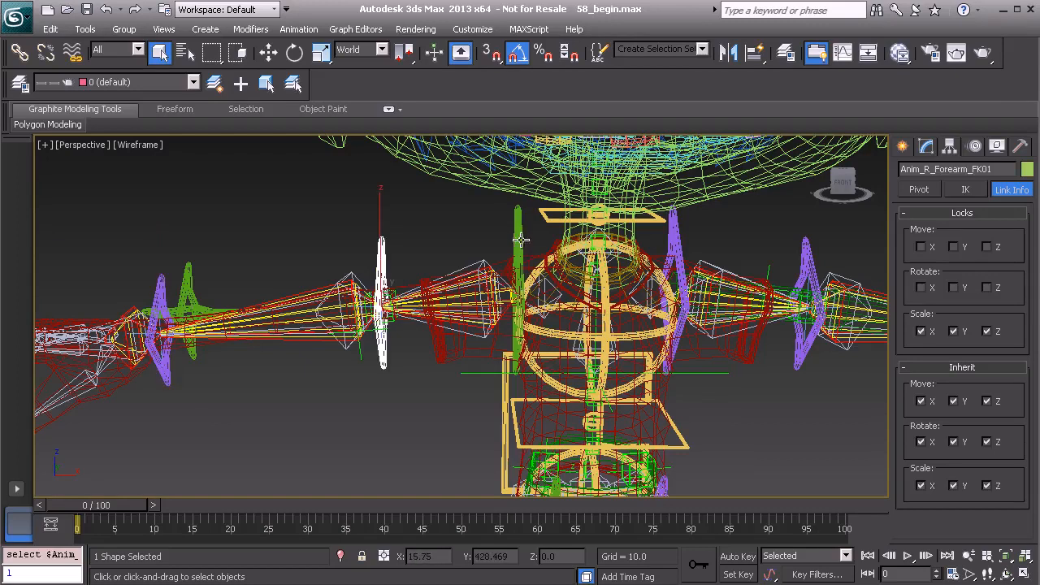
{"action": "left_click", "coordinate": [519, 240]}
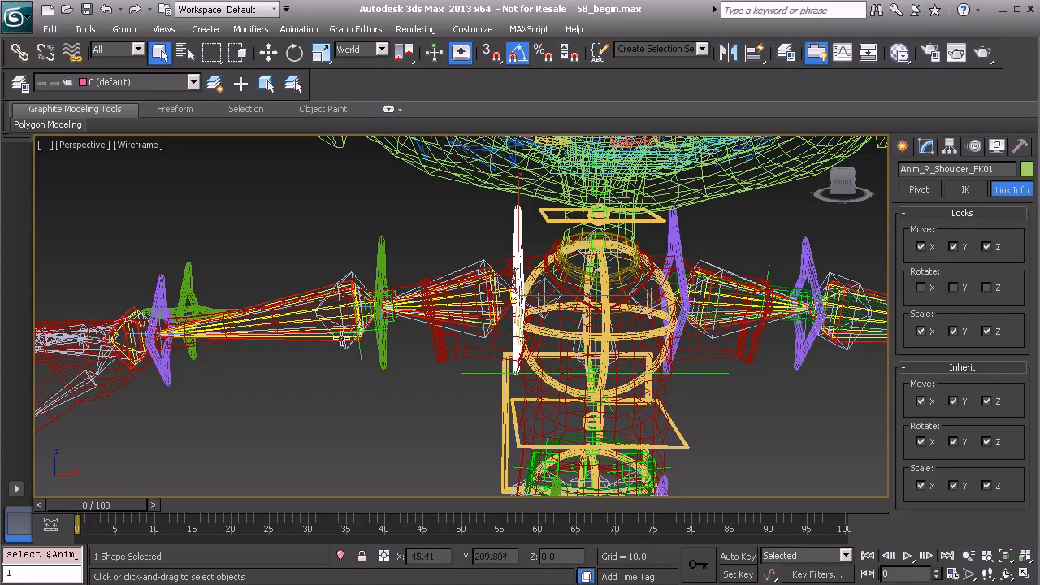
Add an Orientation Constraint to the BnDrv_R_Shoulder_FK01 bone, targeting the green FK control at the right shoulder.
{"action": "middle_click_drag", "start_coordinate": [214, 353], "coordinate": [238, 330], "text": "alt"}
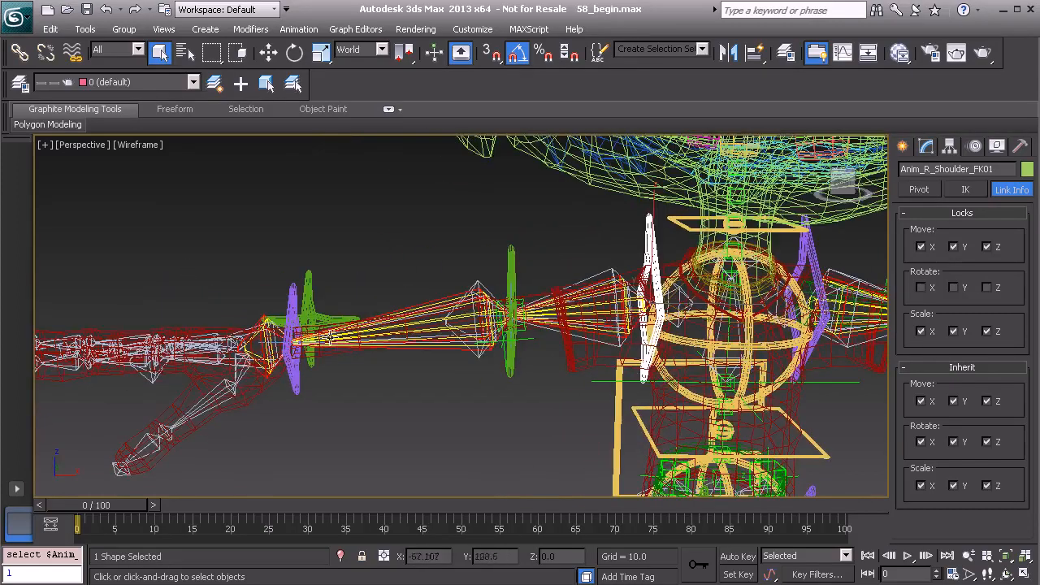
{"action": "middle_click_drag", "start_coordinate": [563, 313], "coordinate": [439, 325]}
{"action": "scroll", "coordinate": [423, 329], "scroll_direction": "up", "scroll_amount": 4}
{"action": "scroll", "coordinate": [439, 325], "scroll_direction": "up", "scroll_amount": 4}
{"action": "left_click", "coordinate": [454, 308]}
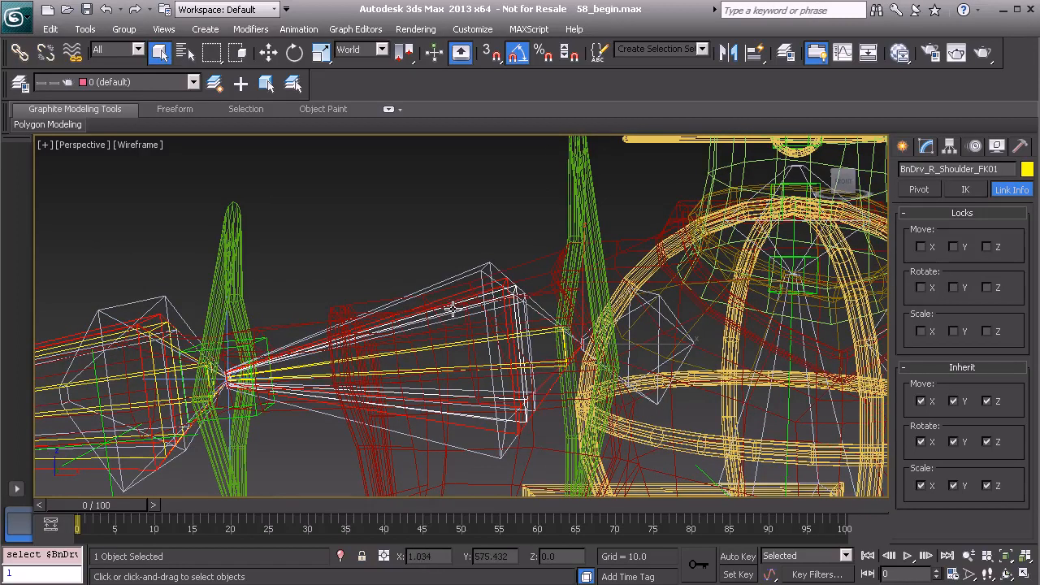
{"action": "left_click", "coordinate": [973, 149]}
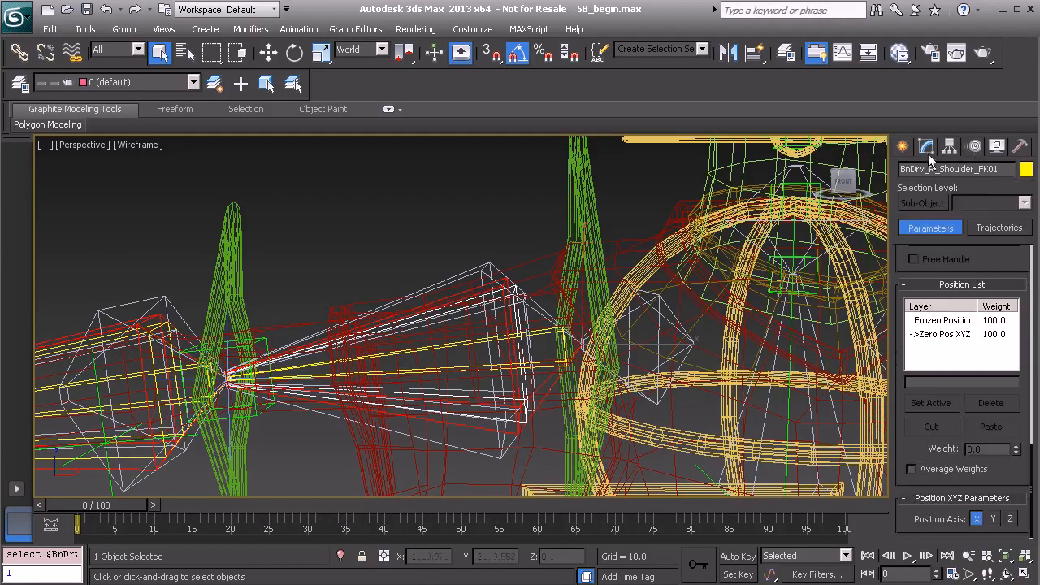
{"action": "middle_click_drag", "start_coordinate": [473, 290], "coordinate": [439, 286]}
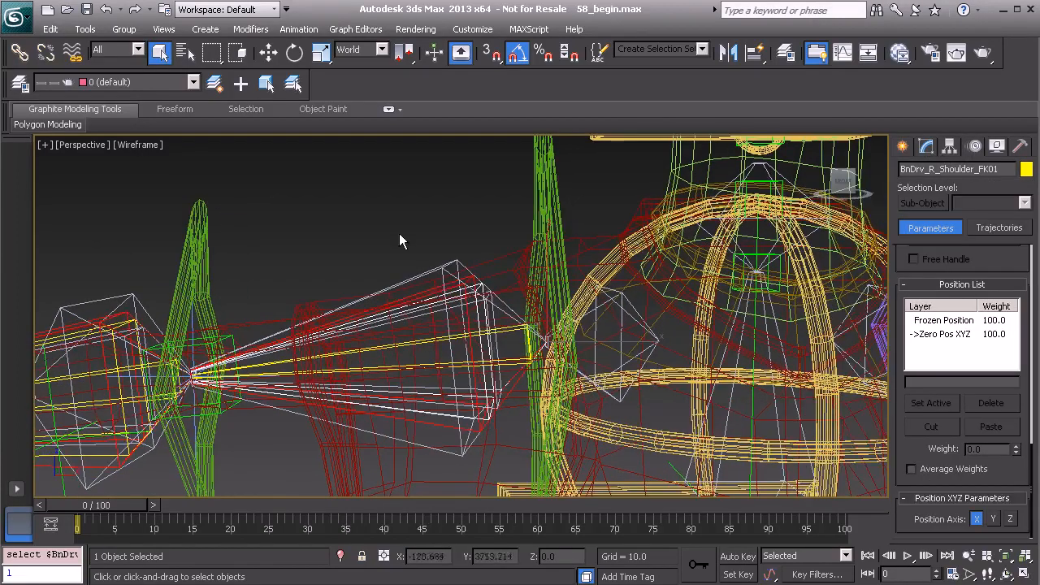
{"action": "right_click", "coordinate": [359, 205]}
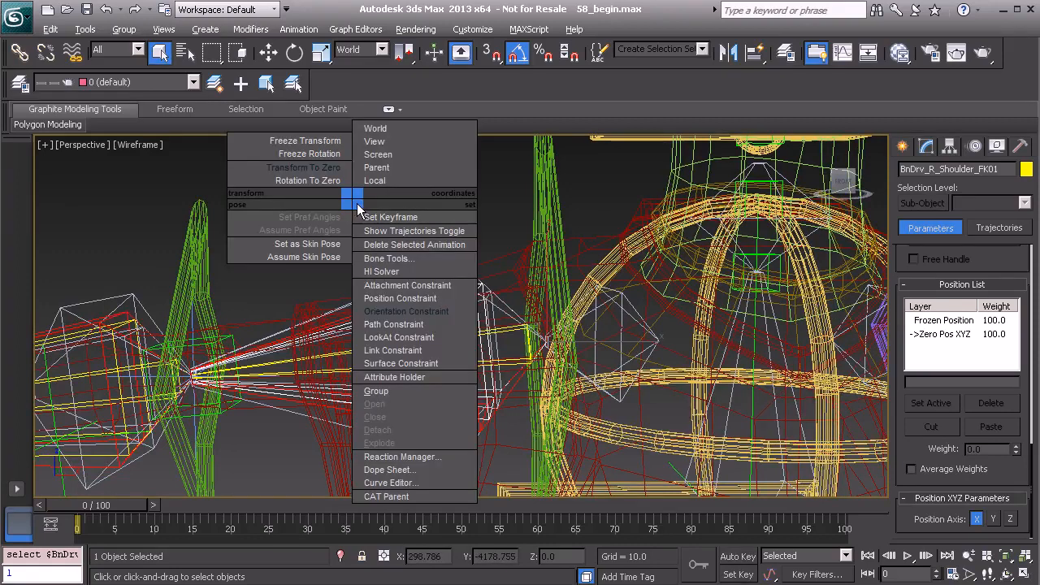
{"action": "left_click", "coordinate": [411, 311]}
{"action": "left_click", "coordinate": [544, 181]}
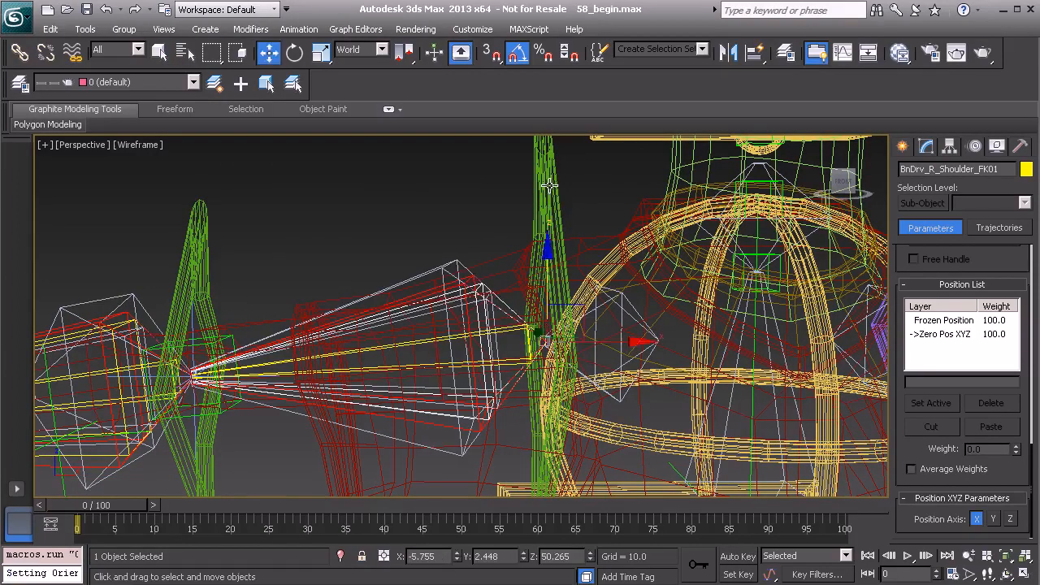
Add an Orientation Constraint to the BnDrv_R_Forearm_FK01 bone, targeting the green FK control at the right elbow.
{"action": "middle_click_drag", "start_coordinate": [234, 302], "coordinate": [417, 269]}
{"action": "left_click", "coordinate": [268, 311]}
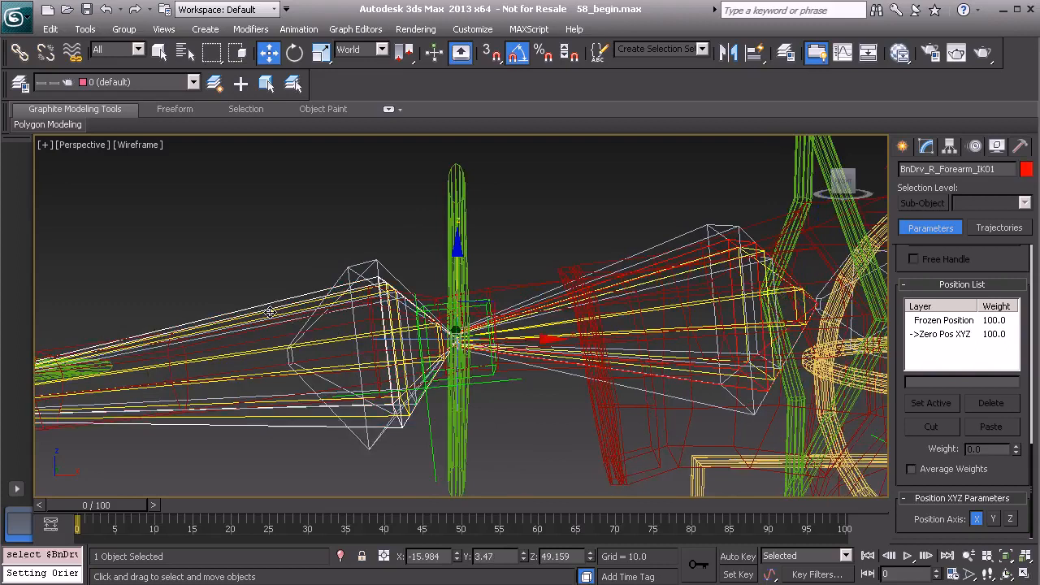
{"action": "left_click", "coordinate": [268, 314]}
{"action": "middle_click_drag", "start_coordinate": [268, 313], "coordinate": [272, 310], "text": "alt"}
{"action": "right_click", "coordinate": [241, 235], "text": "alt"}
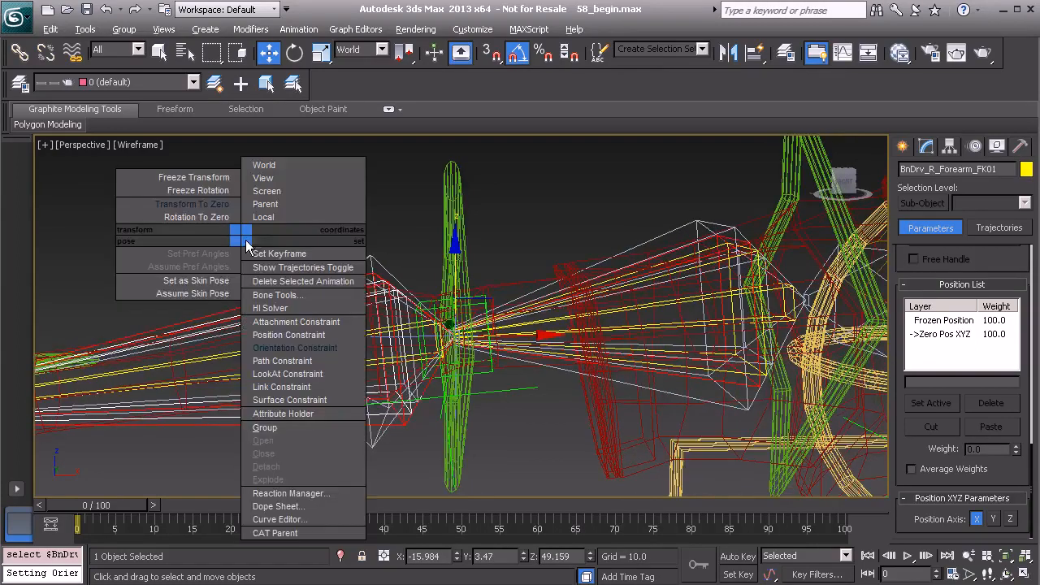
{"action": "left_click", "coordinate": [311, 334]}
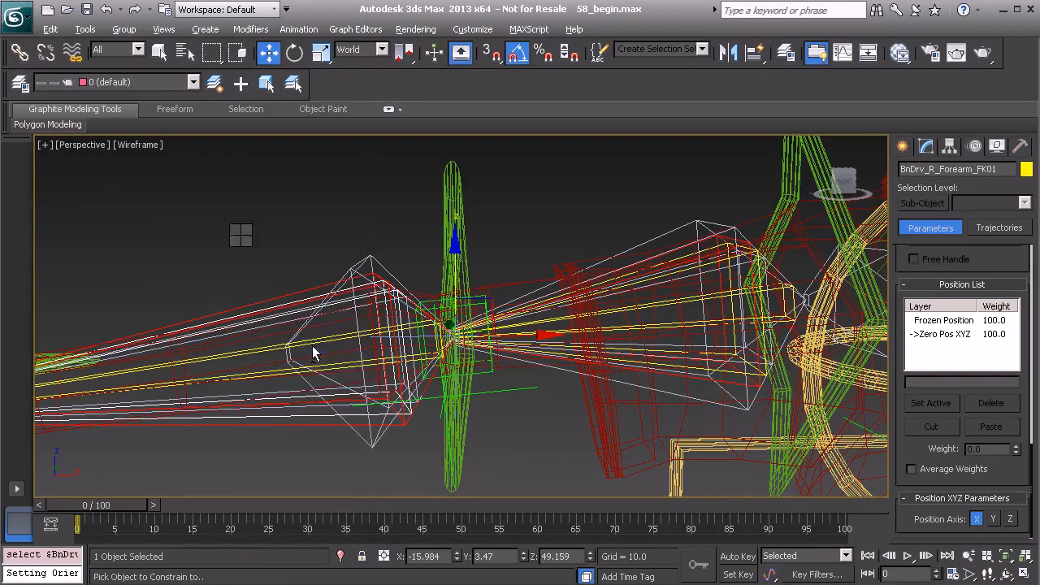
{"action": "left_click", "coordinate": [456, 228]}
Add an Orientation Constraint to the BnDrv_L_Shoulder_FK01 bone, targeting the purple FK control at the left shoulder.
{"action": "middle_click_drag", "start_coordinate": [303, 309], "coordinate": [431, 294], "text": "alt"}
{"action": "scroll", "coordinate": [433, 295], "scroll_direction": "up", "scroll_amount": 5}
{"action": "left_click", "coordinate": [389, 266]}
{"action": "middle_click_drag", "start_coordinate": [389, 267], "coordinate": [435, 293]}
{"action": "scroll", "coordinate": [436, 292], "scroll_direction": "up", "scroll_amount": 2}
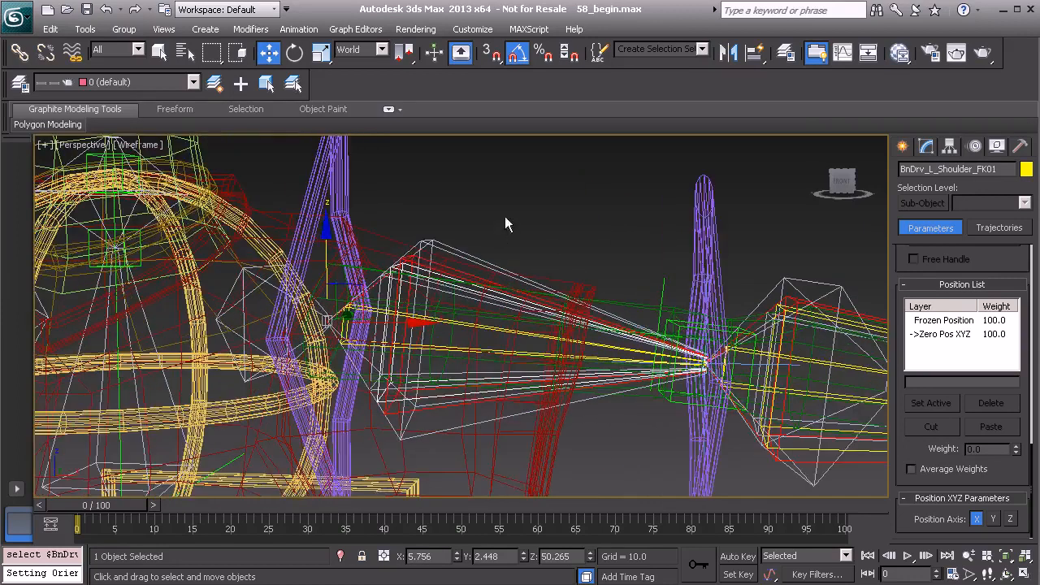
{"action": "middle_click_drag", "start_coordinate": [502, 237], "coordinate": [553, 216]}
{"action": "right_click", "coordinate": [553, 215]}
{"action": "left_click", "coordinate": [623, 318]}
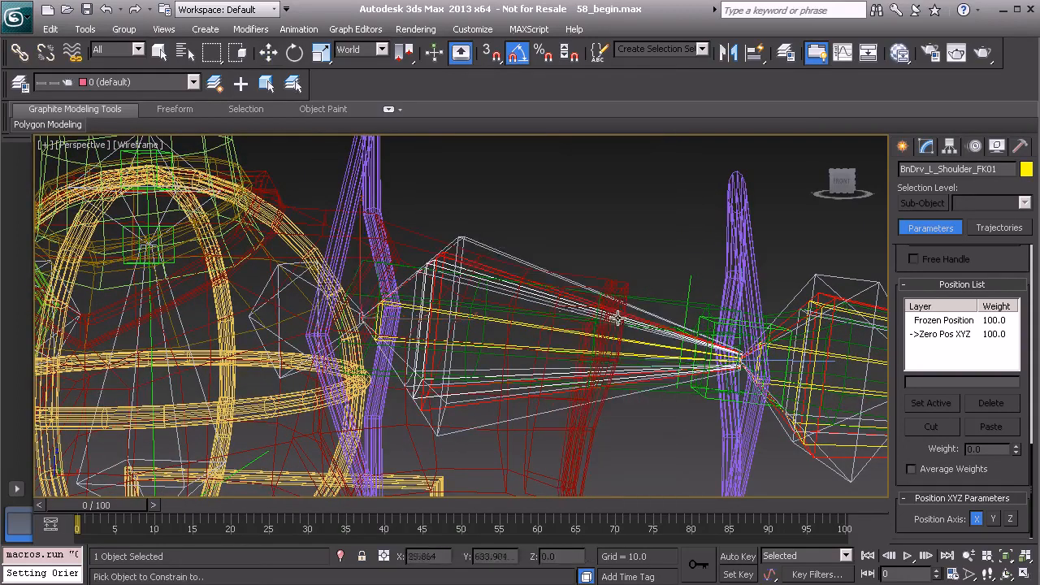
{"action": "left_click", "coordinate": [365, 171]}
Add an Orientation Constraint to the BnDrv_L_Forearm_FK01 bone, targeting the purple FK control at the left elbow.
{"action": "middle_click_drag", "start_coordinate": [694, 278], "coordinate": [430, 255]}
{"action": "left_click", "coordinate": [650, 305]}
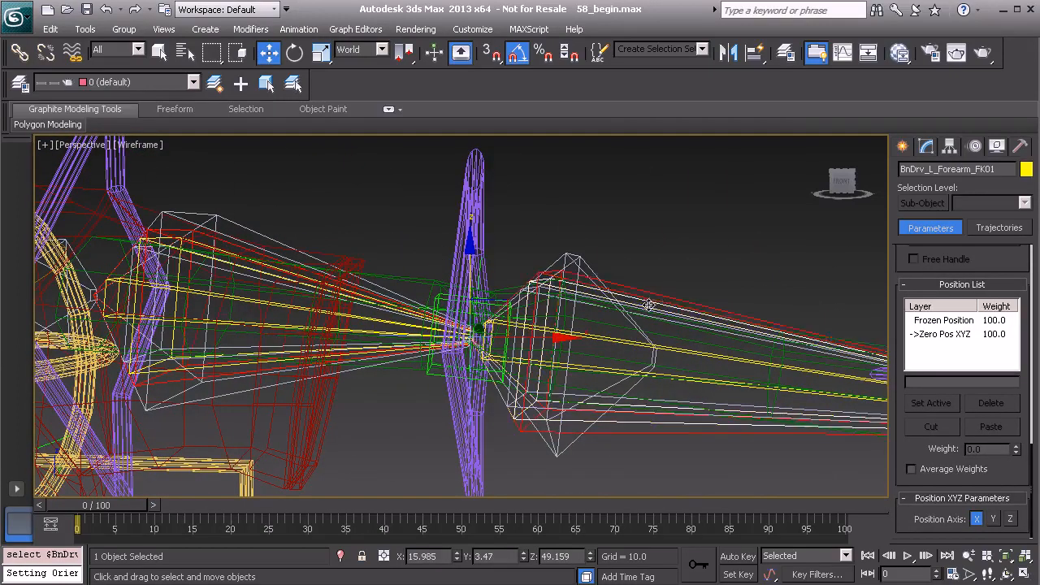
{"action": "left_click", "coordinate": [637, 290]}
{"action": "right_click", "coordinate": [610, 216]}
{"action": "left_click", "coordinate": [685, 328]}
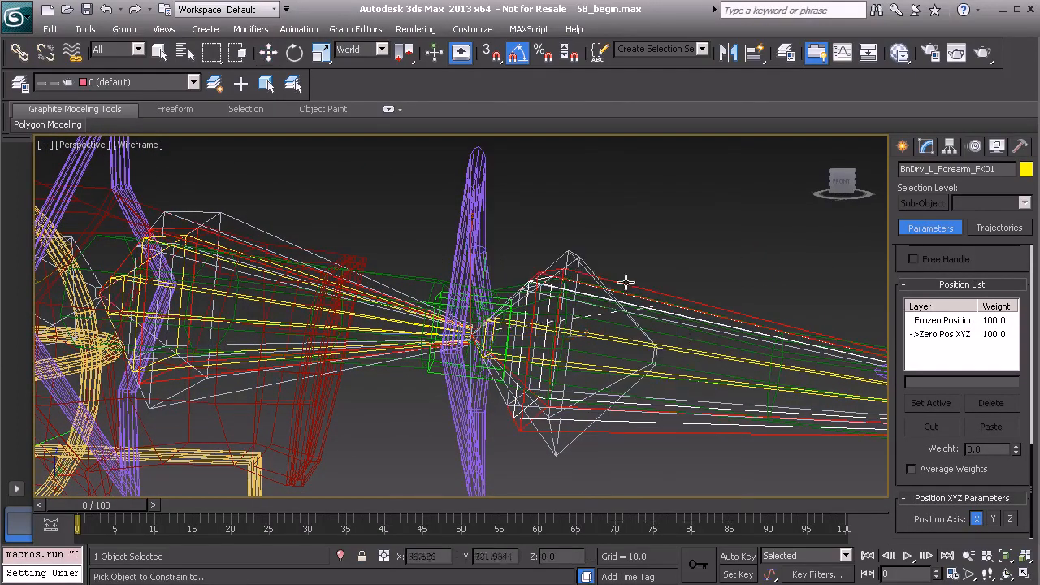
{"action": "scroll", "coordinate": [571, 275], "scroll_direction": "down", "scroll_amount": 5}
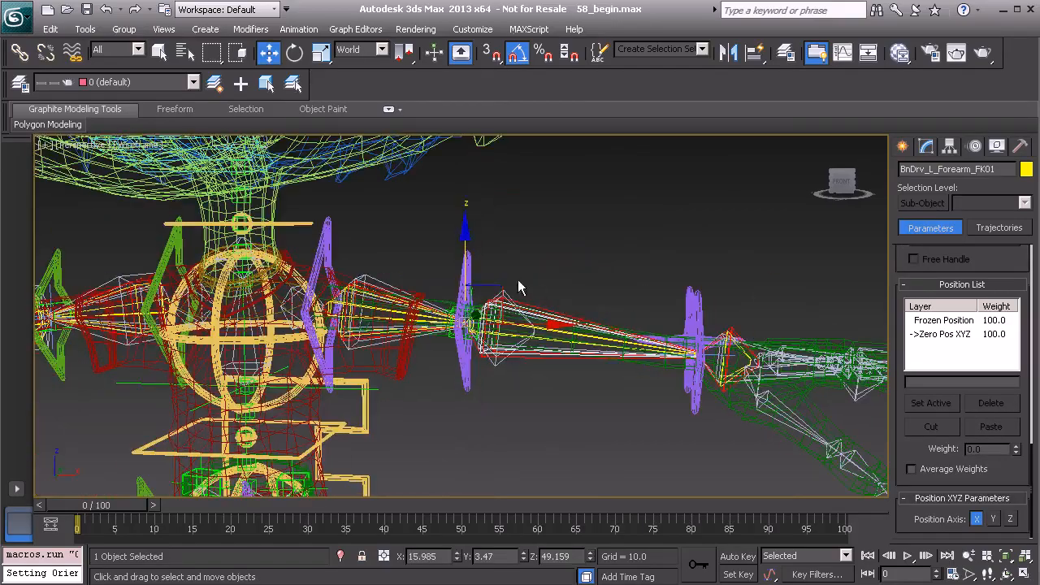
{"action": "left_click", "coordinate": [555, 260]}
Change the object color of the Anim_R_Wrist_FK01 control to light green.
{"action": "middle_click_drag", "start_coordinate": [552, 325], "coordinate": [390, 331], "text": "alt"}
{"action": "left_click", "coordinate": [323, 325]}
{"action": "left_click", "coordinate": [1025, 171]}
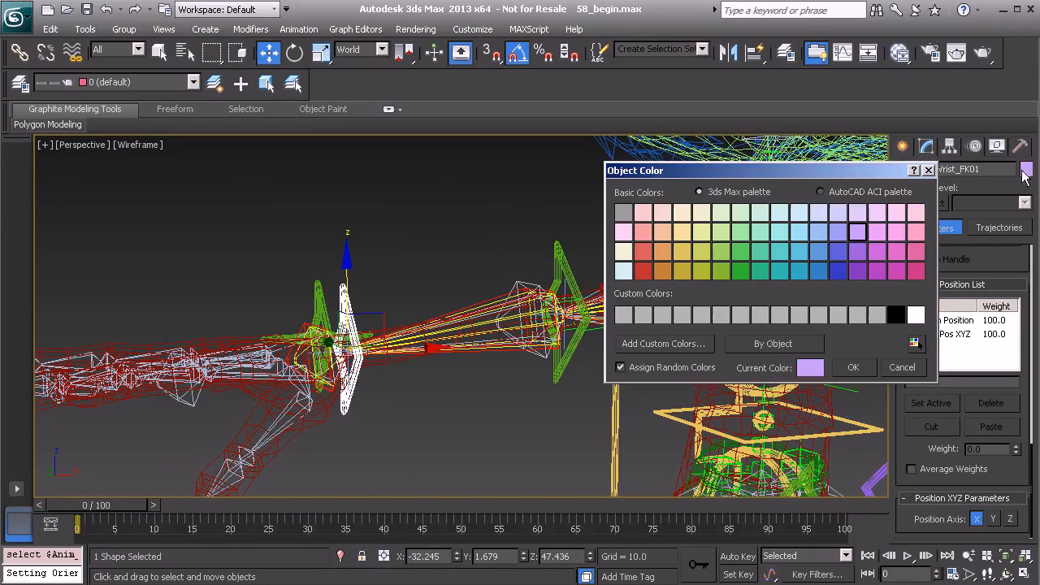
{"action": "left_click", "coordinate": [719, 252]}
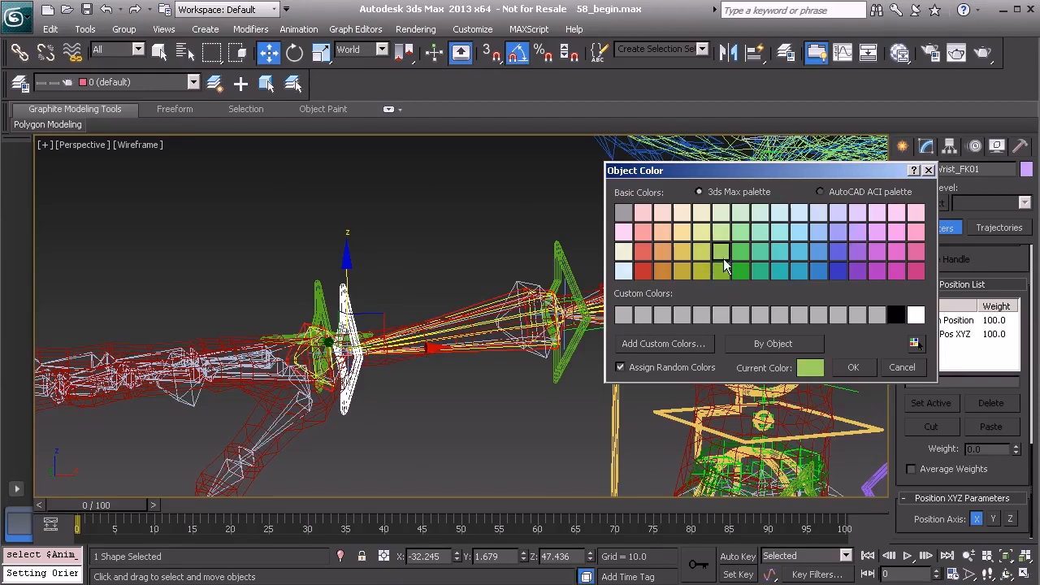
{"action": "left_click", "coordinate": [853, 367]}
{"action": "middle_click_drag", "start_coordinate": [560, 305], "coordinate": [398, 290], "text": "alt"}
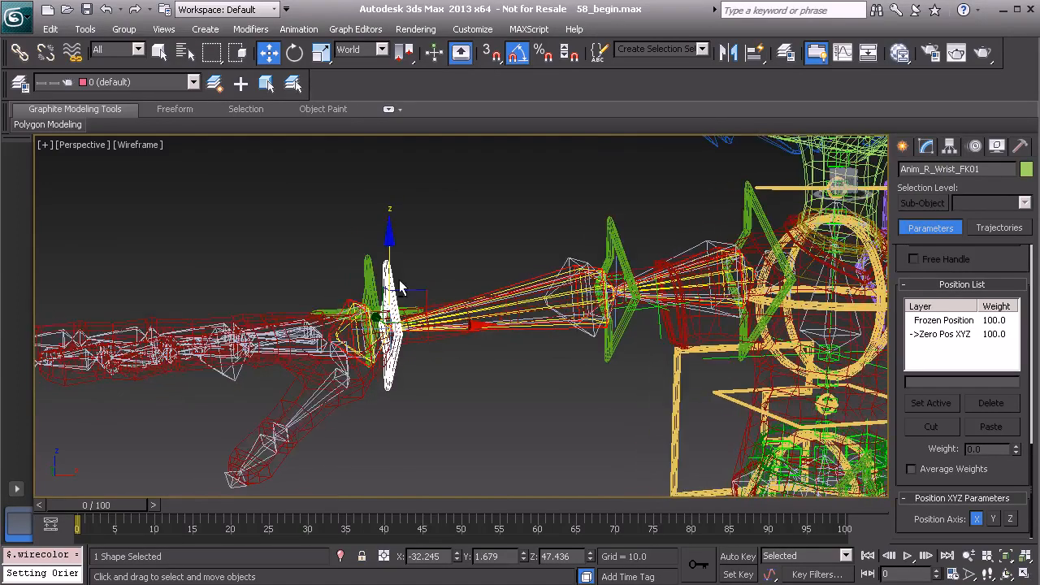
Add the Anim_R_Wrist_FK01 control to the IKFK_Vis_R_Arm_FK layer and test the layer by hiding and unhiding it.
{"action": "left_click", "coordinate": [19, 84]}
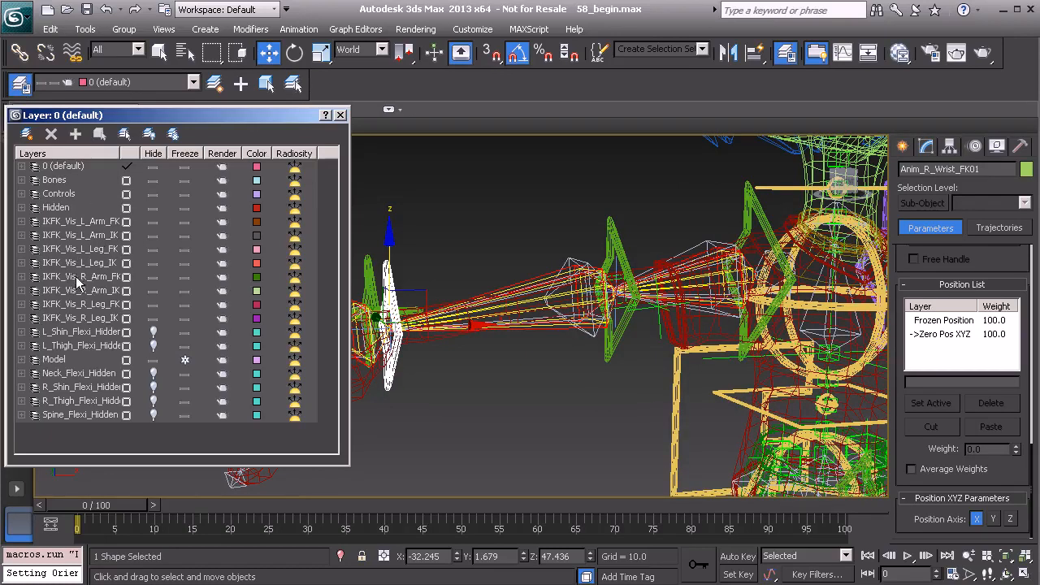
{"action": "left_click", "coordinate": [104, 282]}
{"action": "left_click", "coordinate": [77, 137]}
{"action": "left_click", "coordinate": [154, 277]}
{"action": "left_click", "coordinate": [156, 282]}
Test the IKFK_Vis_L_Arm_FK layer by hiding and unhiding the left arm's FK controls.
{"action": "middle_click_drag", "start_coordinate": [763, 298], "coordinate": [573, 302]}
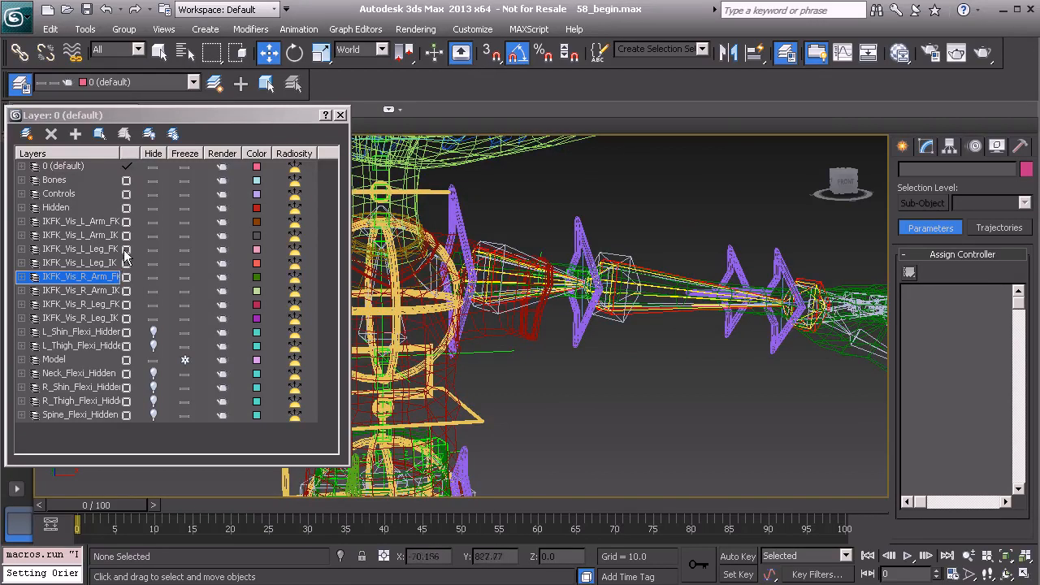
{"action": "left_click", "coordinate": [153, 221]}
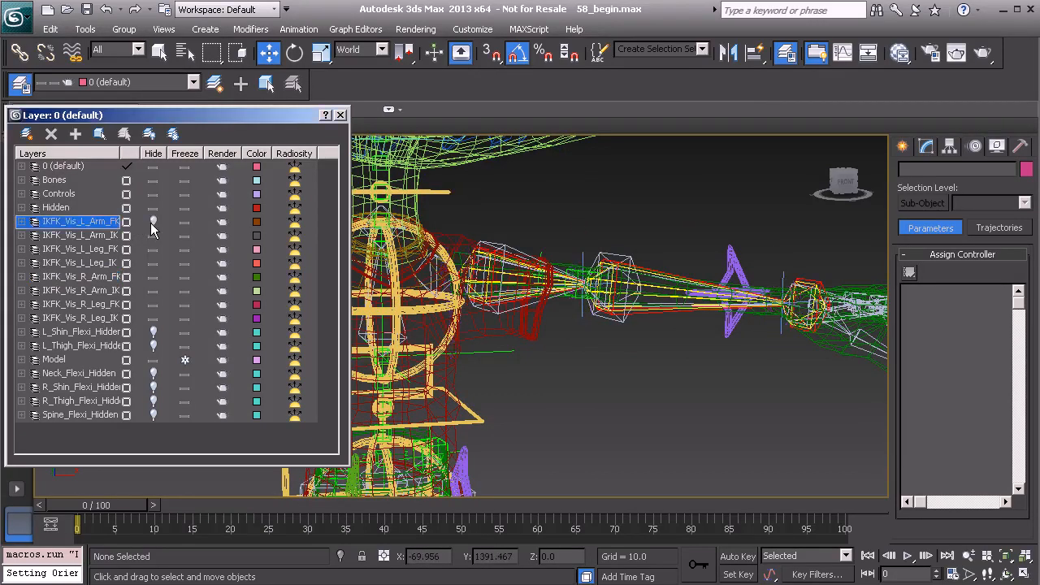
{"action": "left_click", "coordinate": [151, 222]}
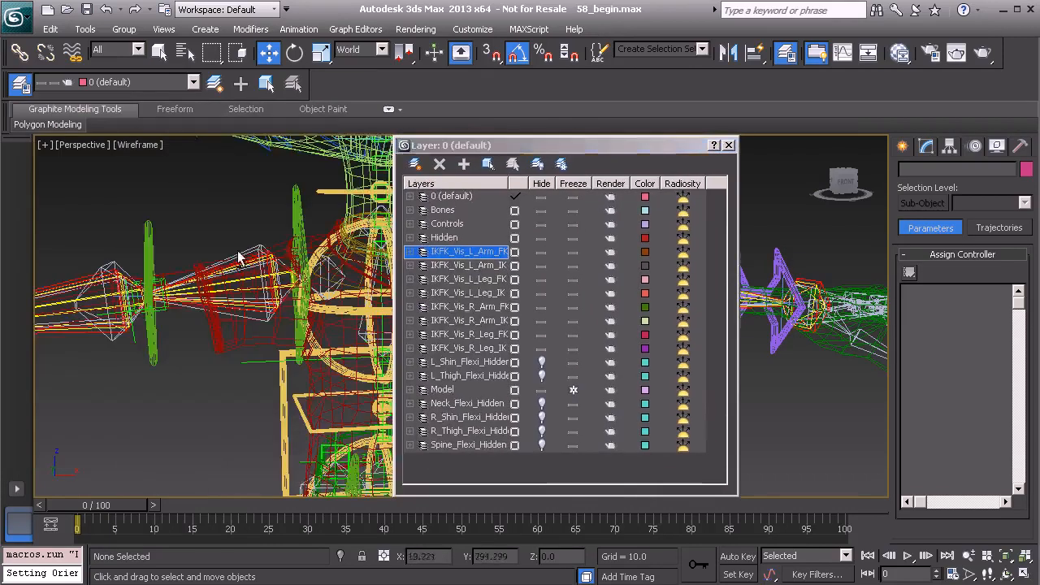
Check the visibility of the IKFK_Vis_R_Arm_IK and IKFK_Vis_L_Arm_IK layers against the wrist controls, and close the layer manager.
{"action": "mouse_move", "coordinate": [280, 284]}
{"action": "middle_mouse_down"}
{"action": "mouse_move", "coordinate": [261, 287]}
{"action": "mouse_move", "coordinate": [300, 283]}
{"action": "middle_mouse_up"}
{"action": "middle_click_drag", "start_coordinate": [203, 303], "coordinate": [123, 328], "text": "alt"}
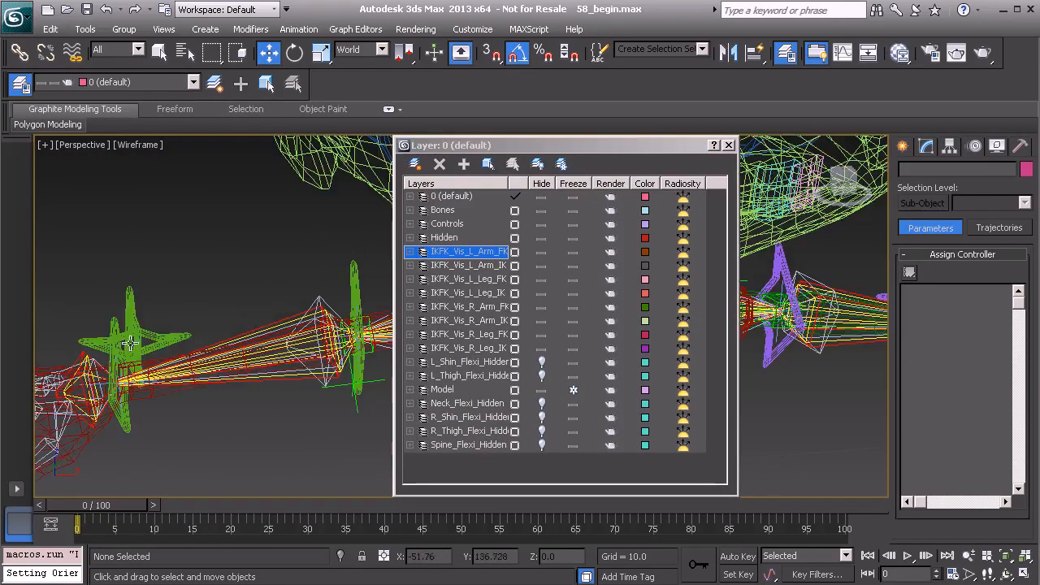
{"action": "middle_click_drag", "start_coordinate": [191, 354], "coordinate": [197, 337], "text": "alt"}
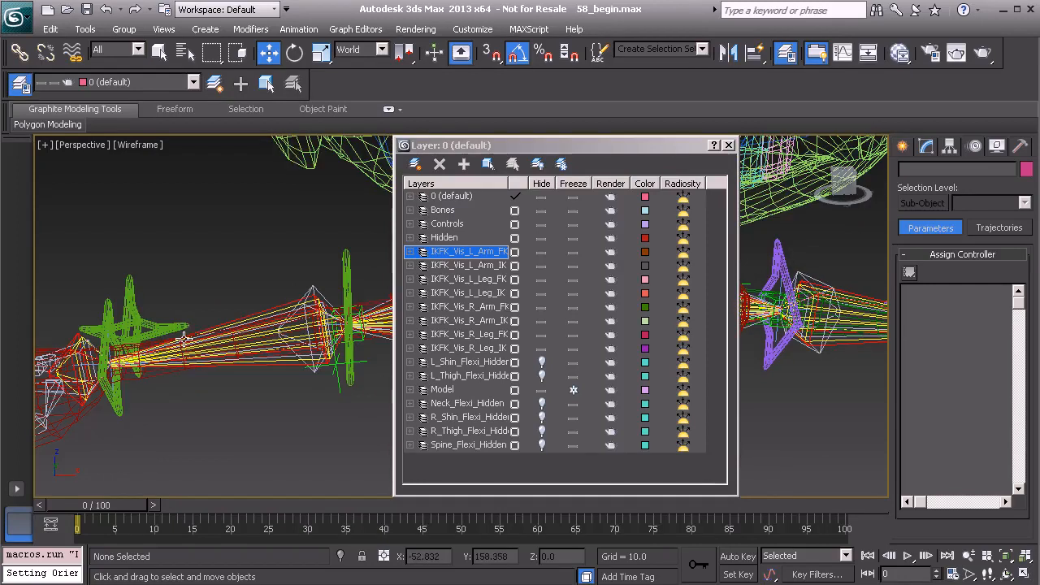
{"action": "left_click", "coordinate": [535, 320]}
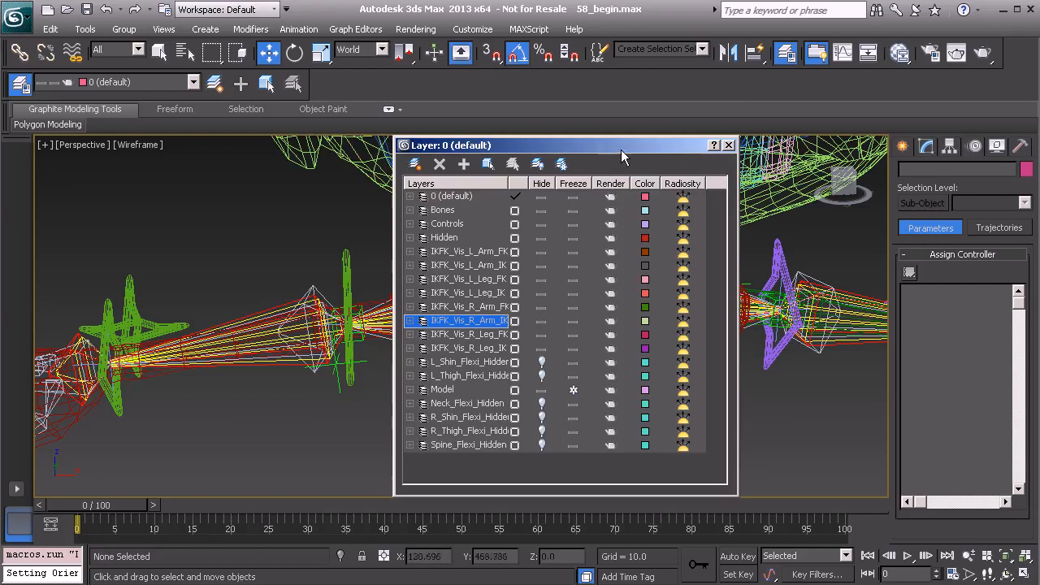
{"action": "left_click_drag", "start_coordinate": [622, 157], "coordinate": [433, 157]}
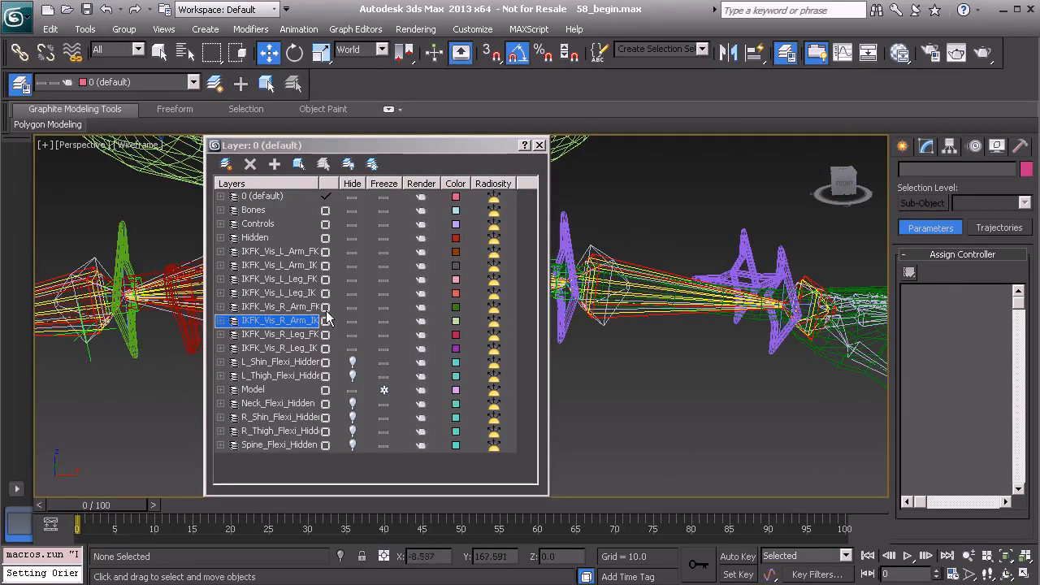
{"action": "left_click", "coordinate": [346, 267]}
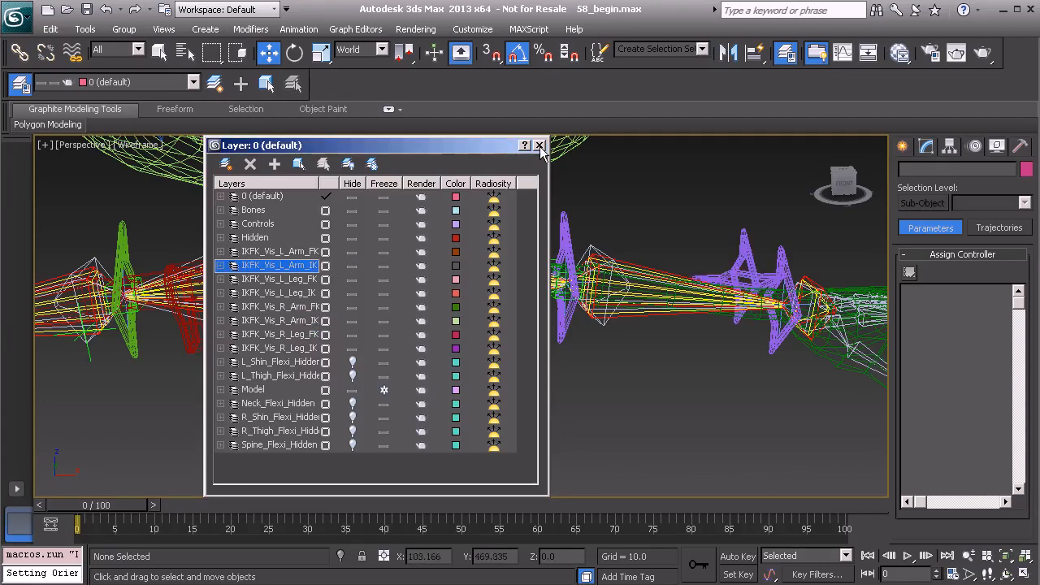
{"action": "left_click", "coordinate": [539, 145]}
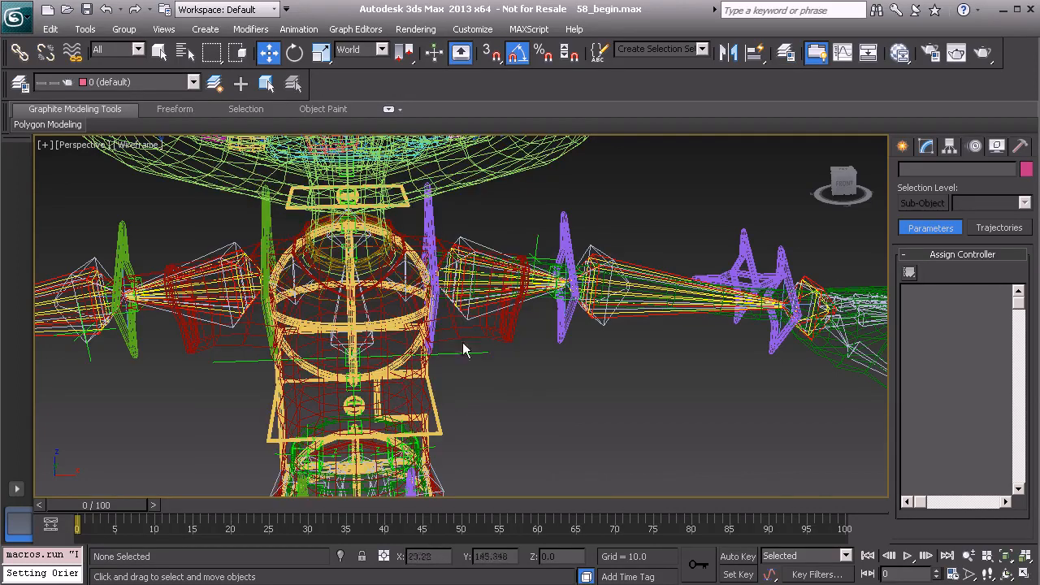
{"action": "middle_click_drag", "start_coordinate": [461, 341], "coordinate": [398, 345], "text": "alt"}
{"action": "scroll", "coordinate": [467, 351], "scroll_direction": "down", "scroll_amount": 1}
{"action": "middle_click_drag", "start_coordinate": [467, 352], "coordinate": [467, 346], "text": "alt"}
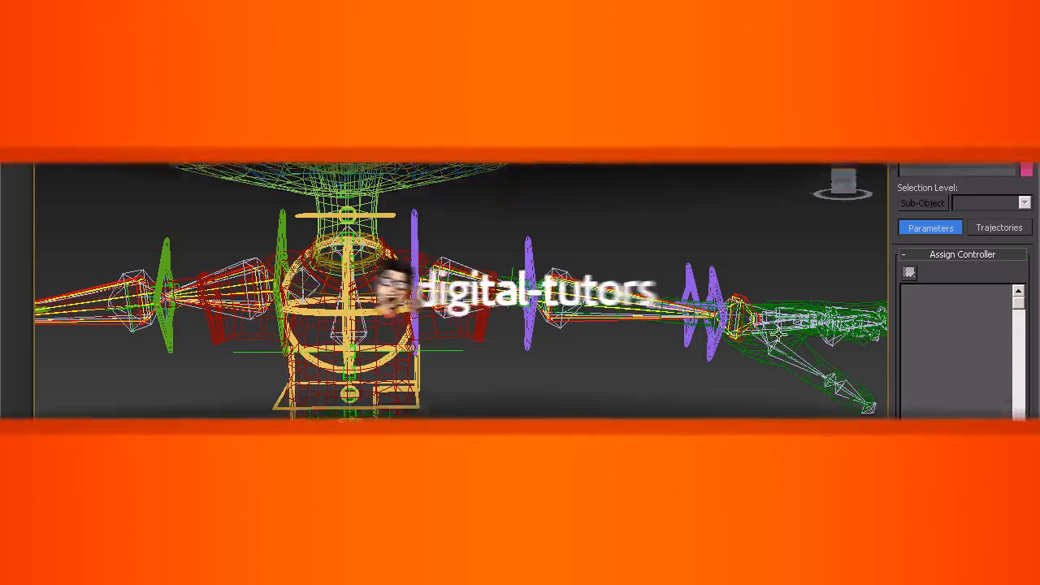